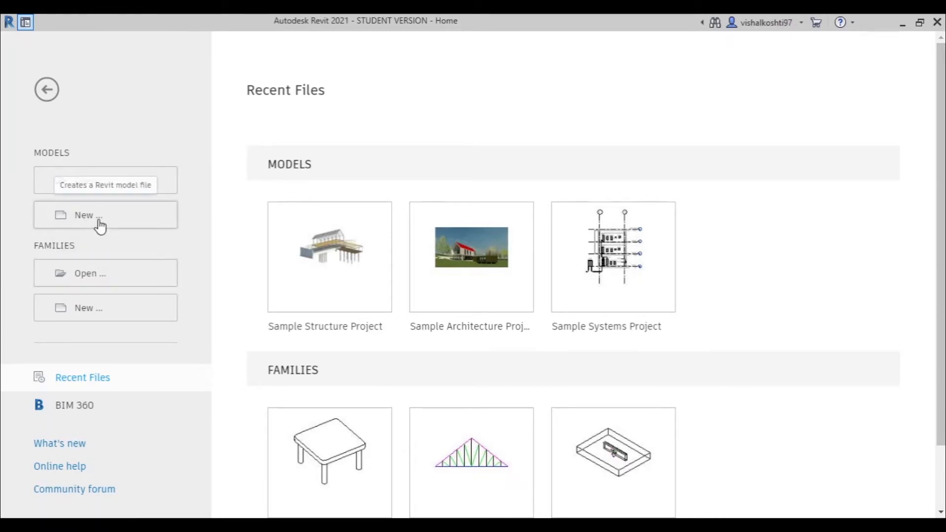
- Create a new project from the Metric-Structural Template
click(100, 225)
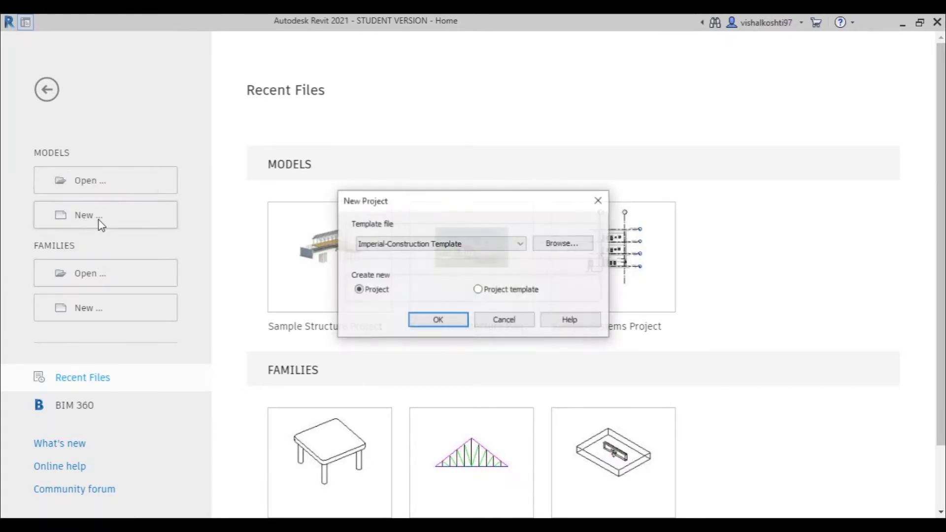
click(495, 245)
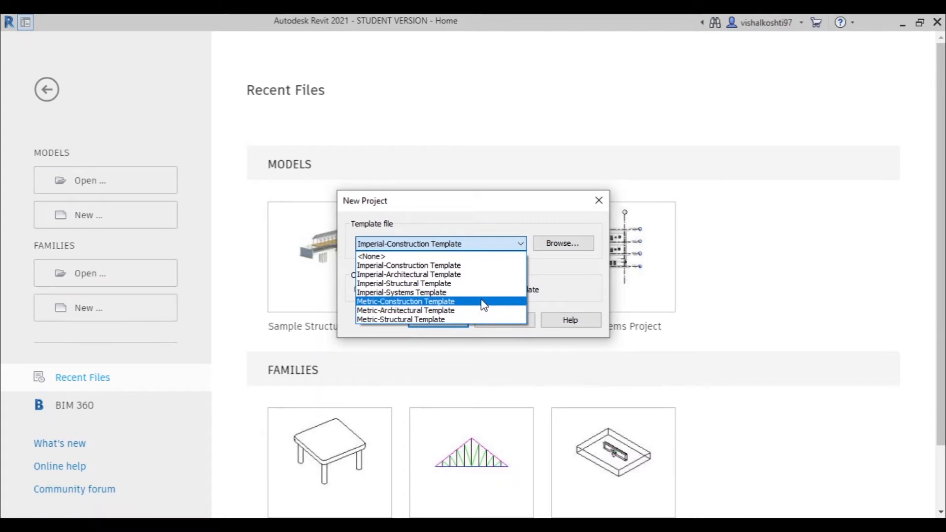
click(422, 320)
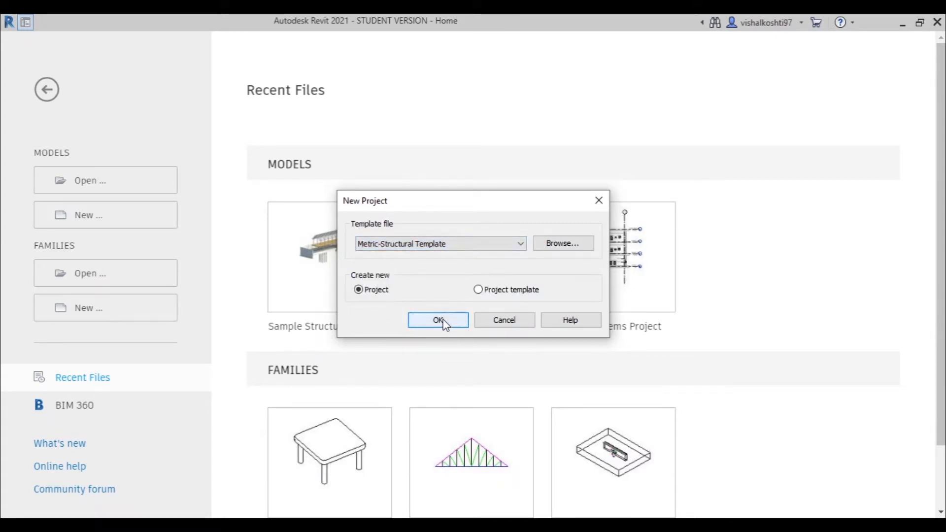
click(443, 321)
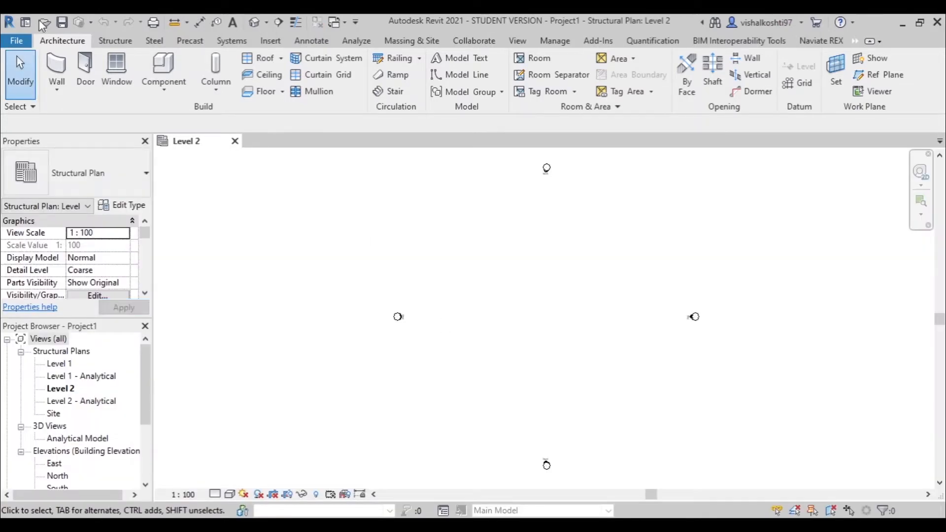
- Place two M_Concrete-Rectangular-Column 450 x 600mm structural columns side by side in the Level 2 plan, about 9154 mm apart, with depth to Level 1
click(215, 91)
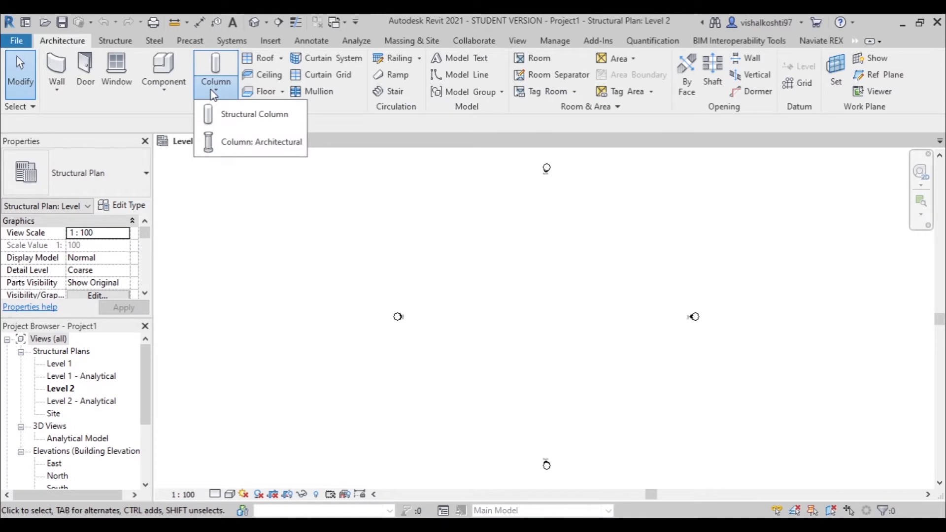
click(252, 119)
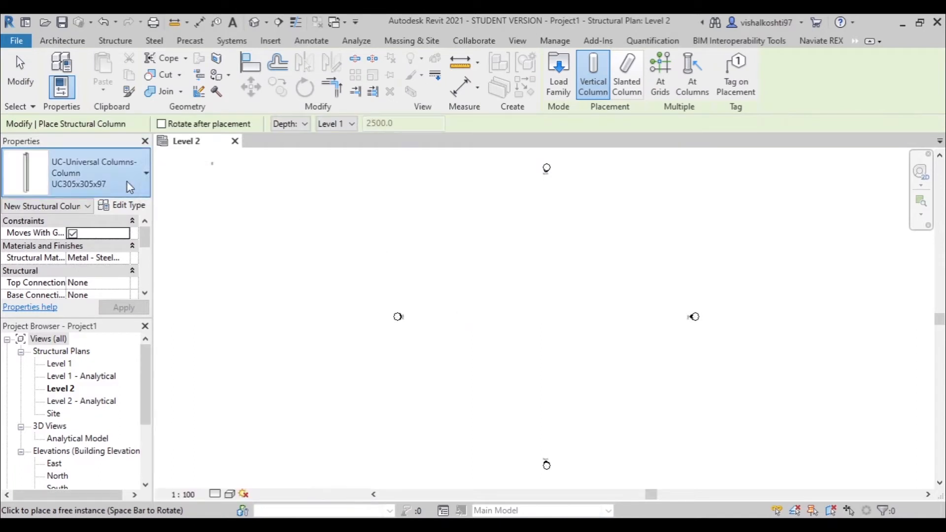
click(127, 182)
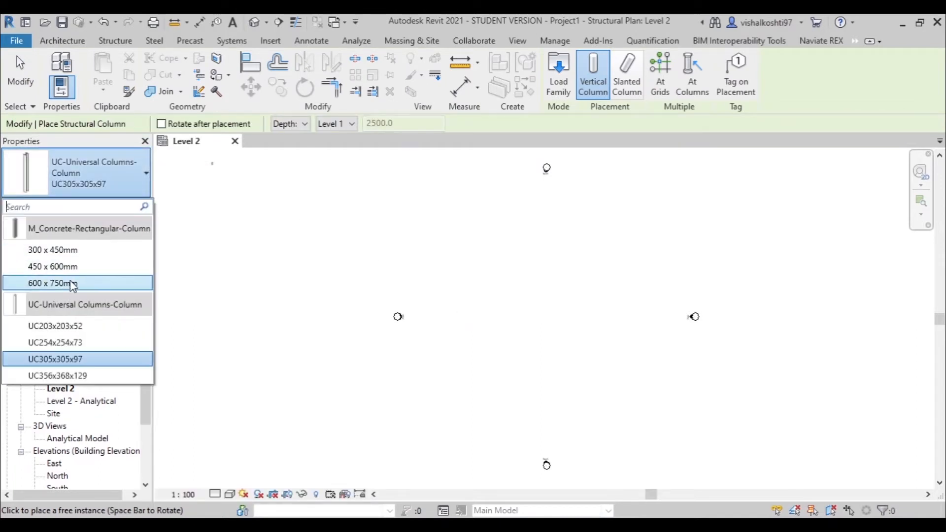
click(80, 268)
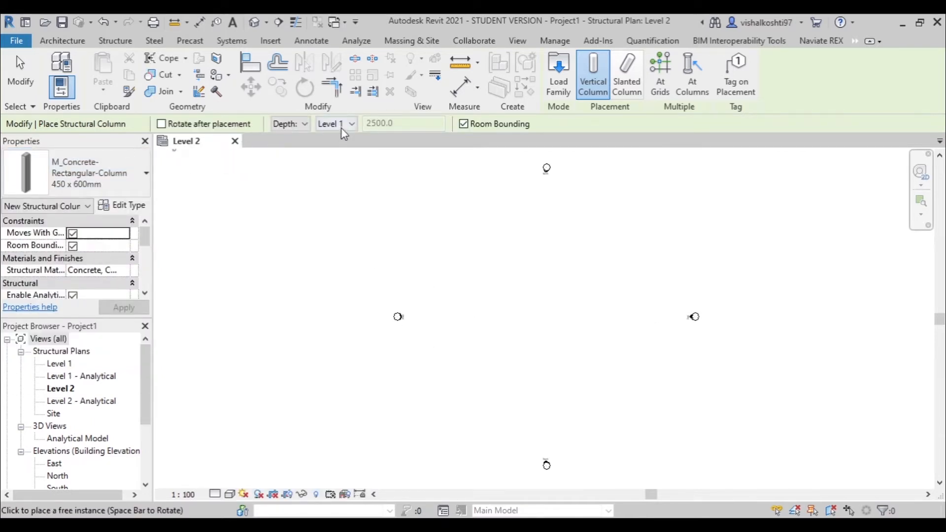
click(303, 126)
click(303, 126)
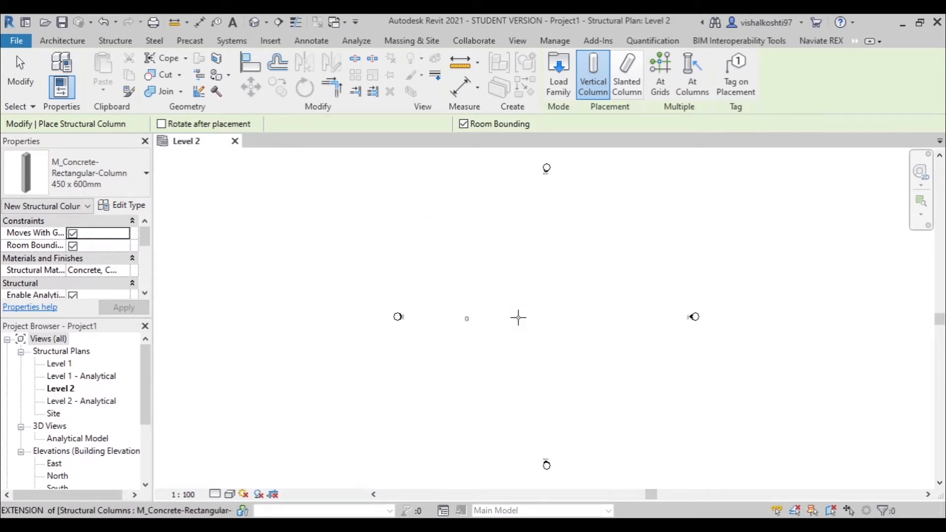
click(521, 318)
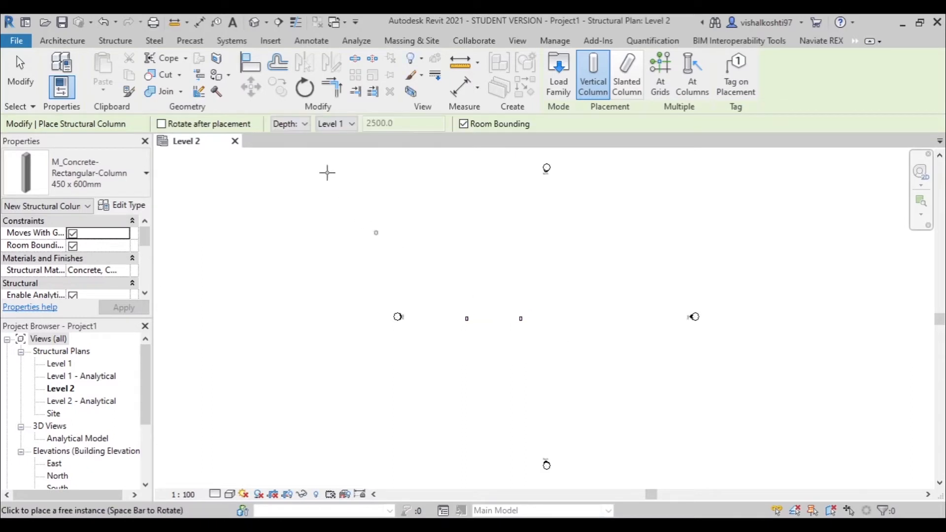
- Start a structural beam using the M_Concrete-Rectangular Beam type 300 x 600mm
click(77, 44)
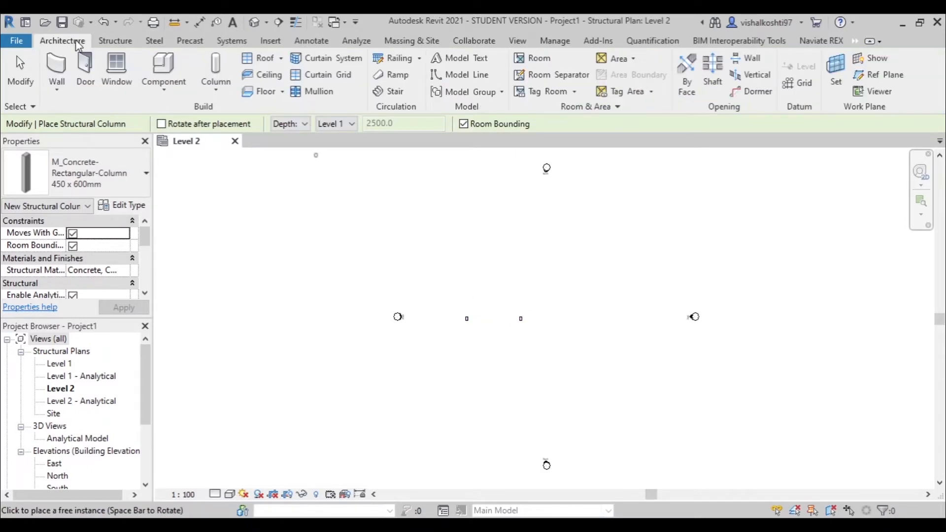
click(129, 44)
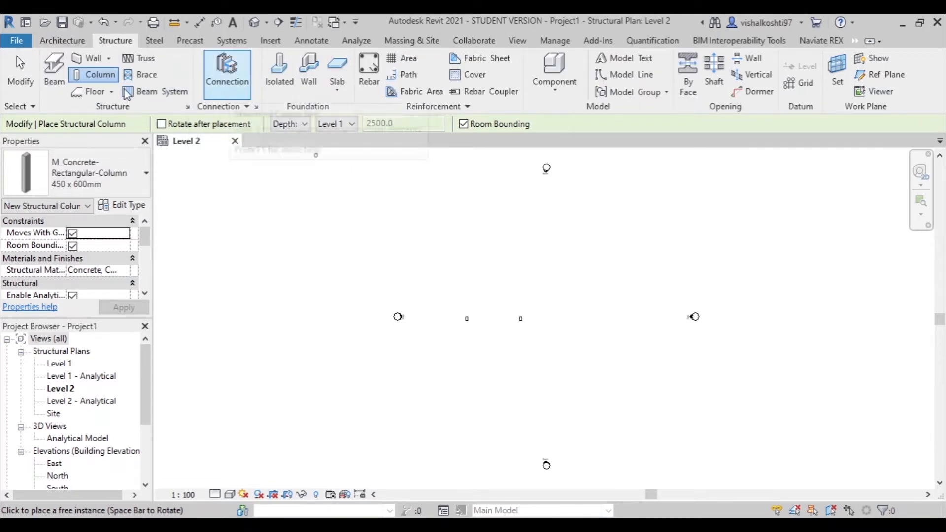
click(54, 74)
click(58, 82)
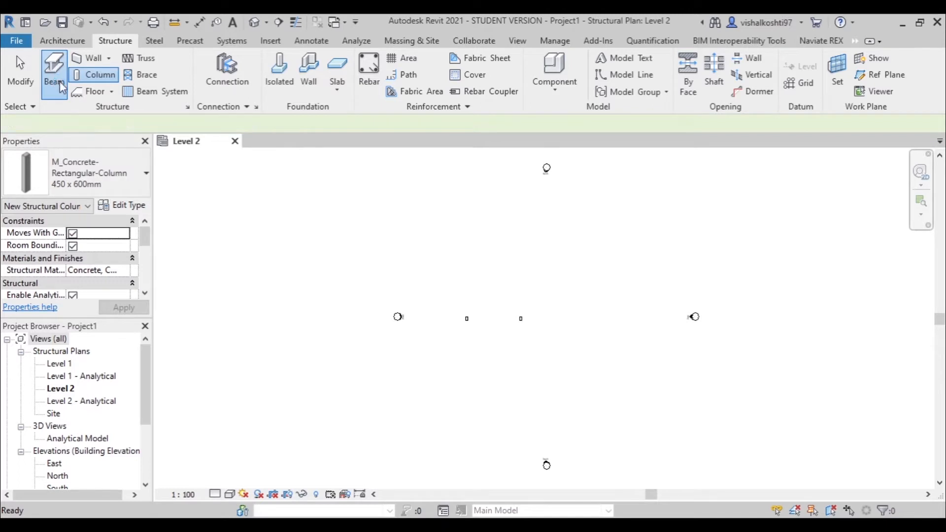
click(84, 169)
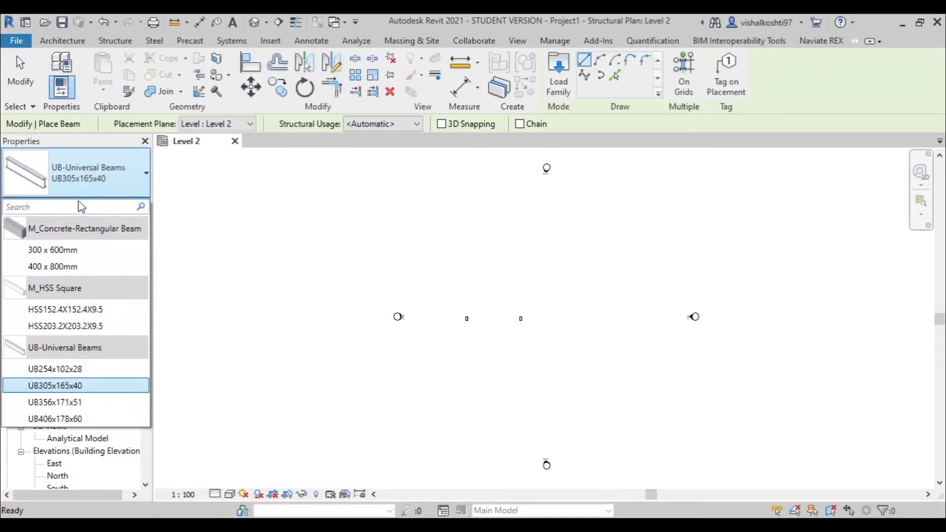
click(74, 267)
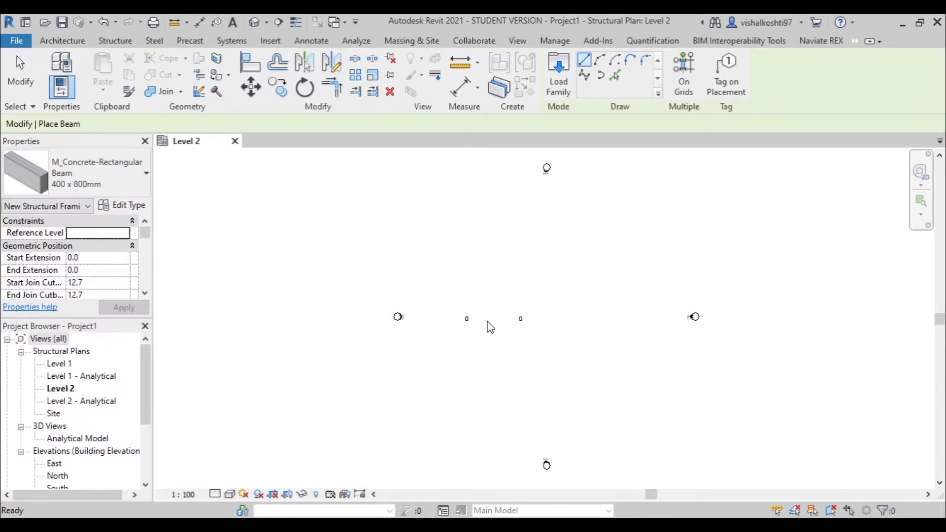
scroll(488, 321, up, 1)
scroll(488, 321, up, 2)
scroll(488, 321, up, 1)
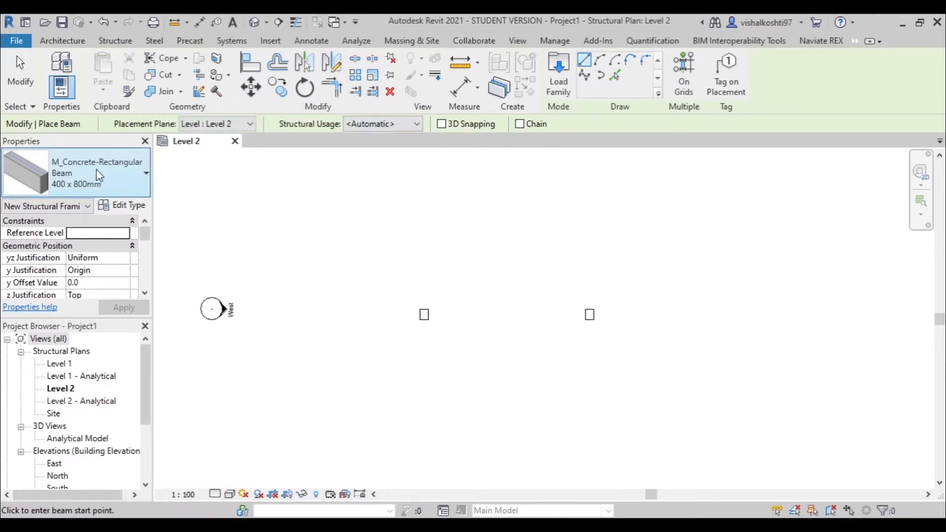
click(96, 168)
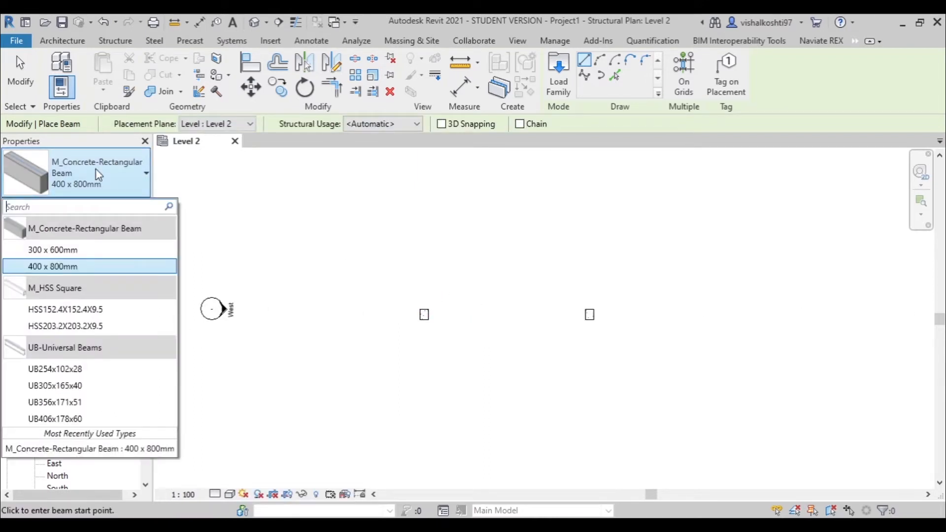
click(66, 254)
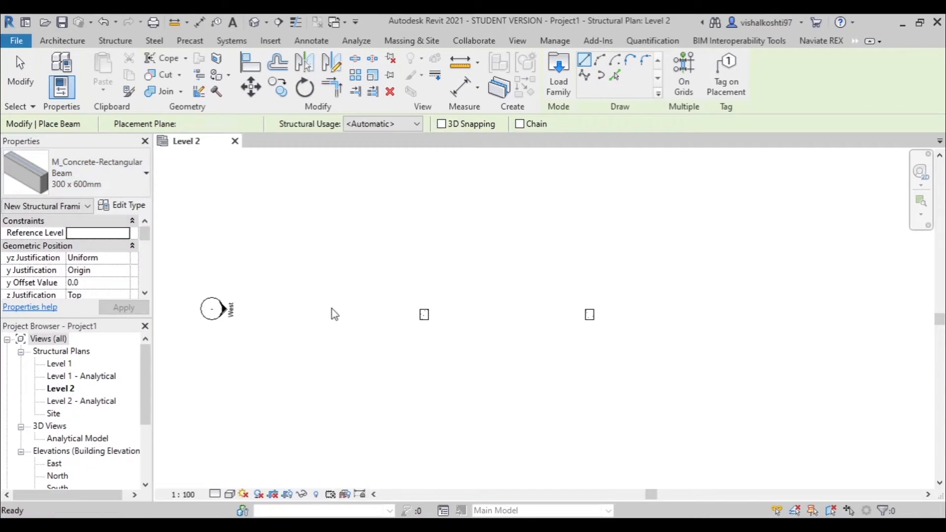
scroll(453, 309, up, 3)
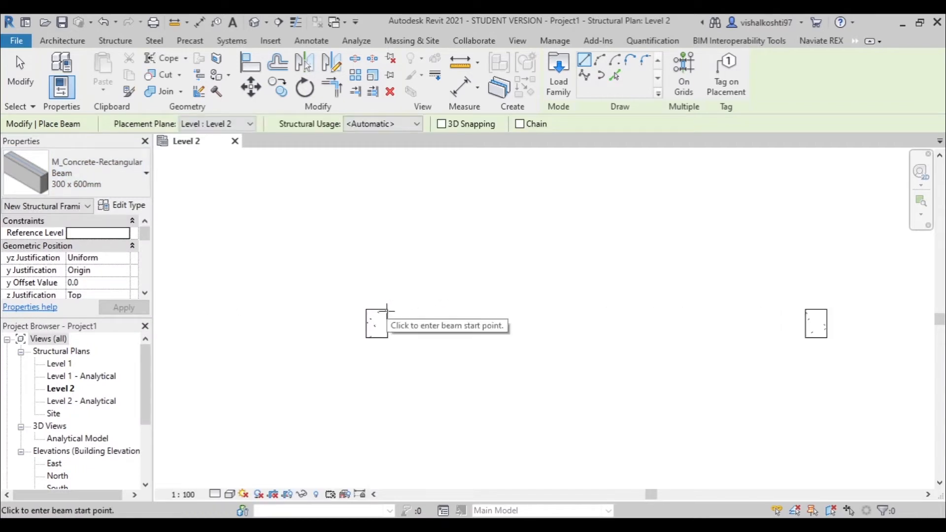
click(377, 324)
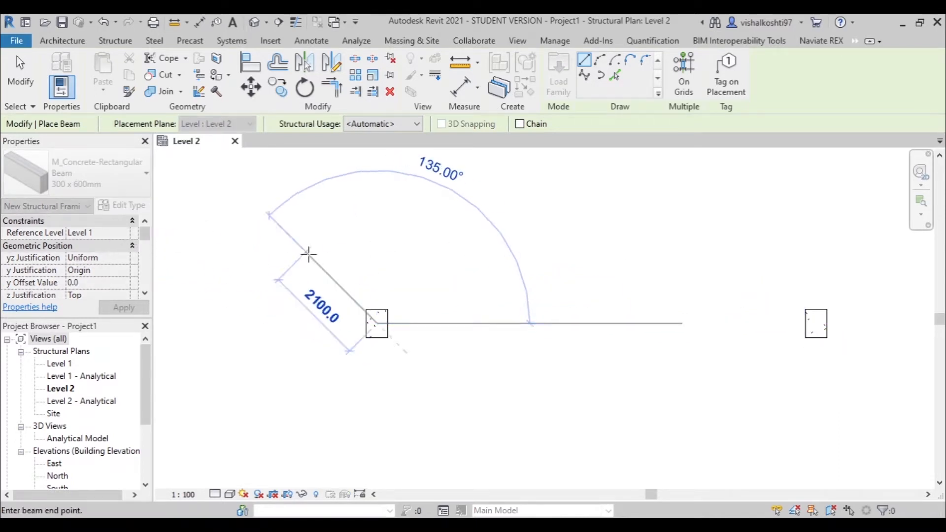
key(Escape)
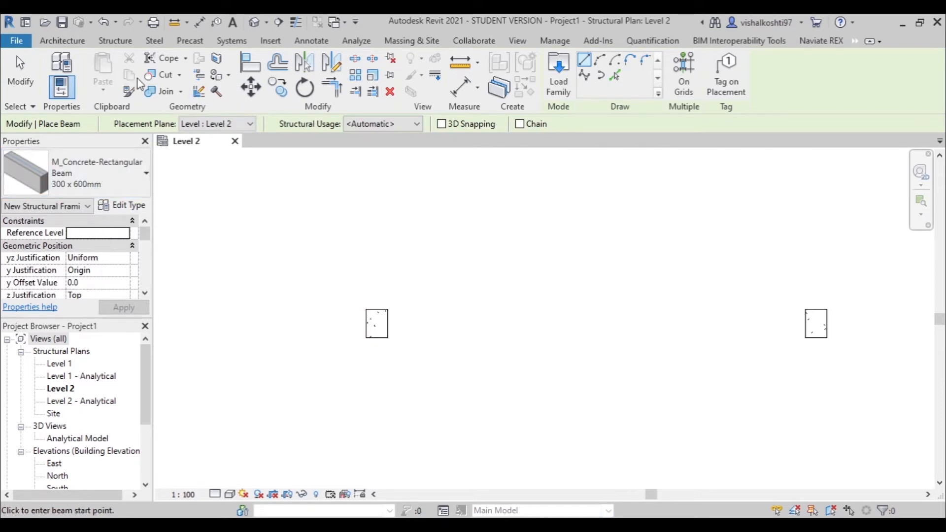
scroll(106, 266, down, 4)
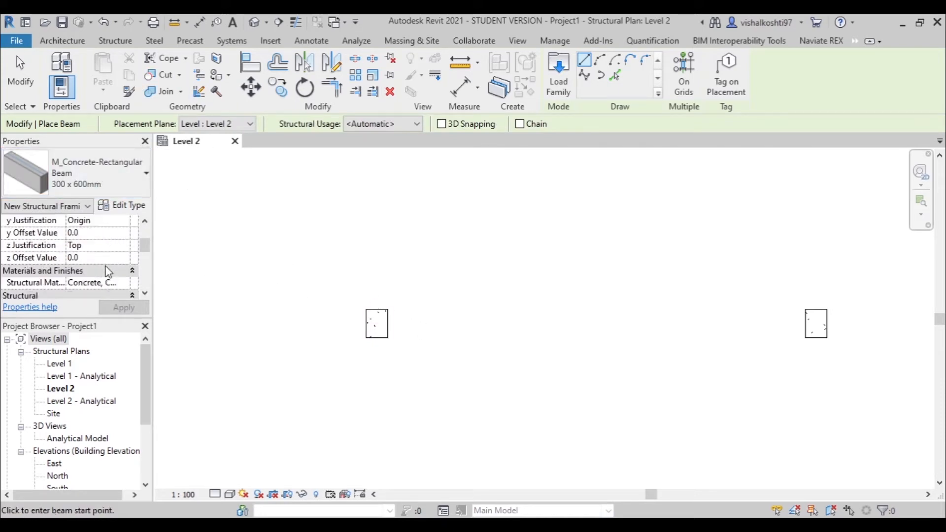
scroll(103, 242, up, 2)
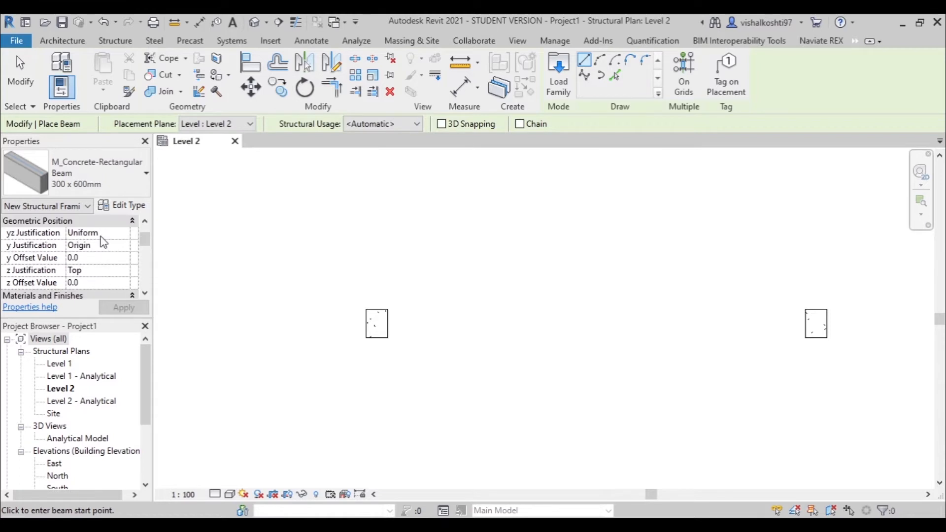
scroll(102, 256, down, 6)
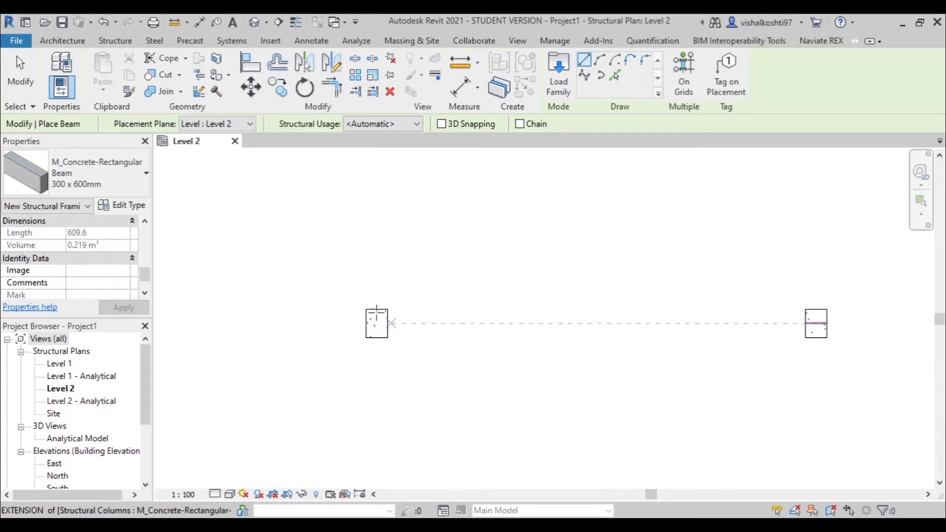
- Draw the concrete beam from the centre of the left column to the centre of the right column and finish beam placement
click(377, 323)
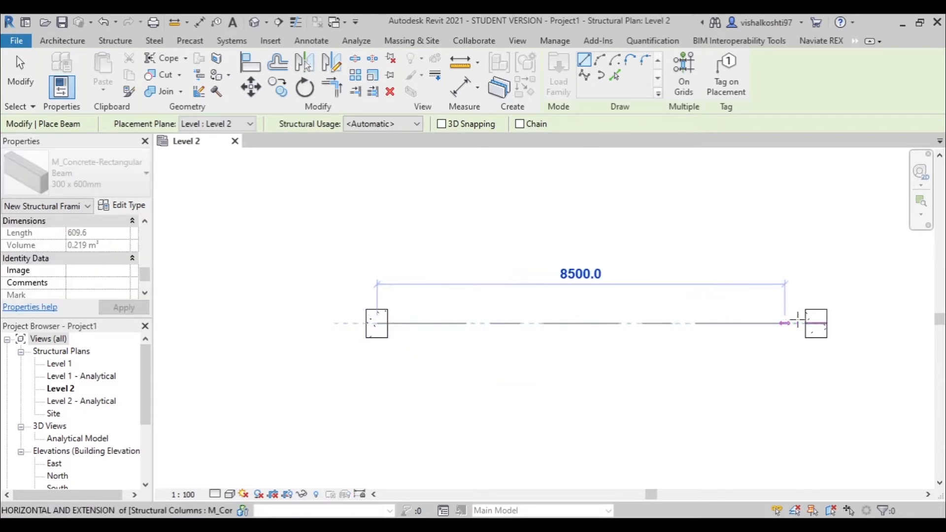
click(817, 323)
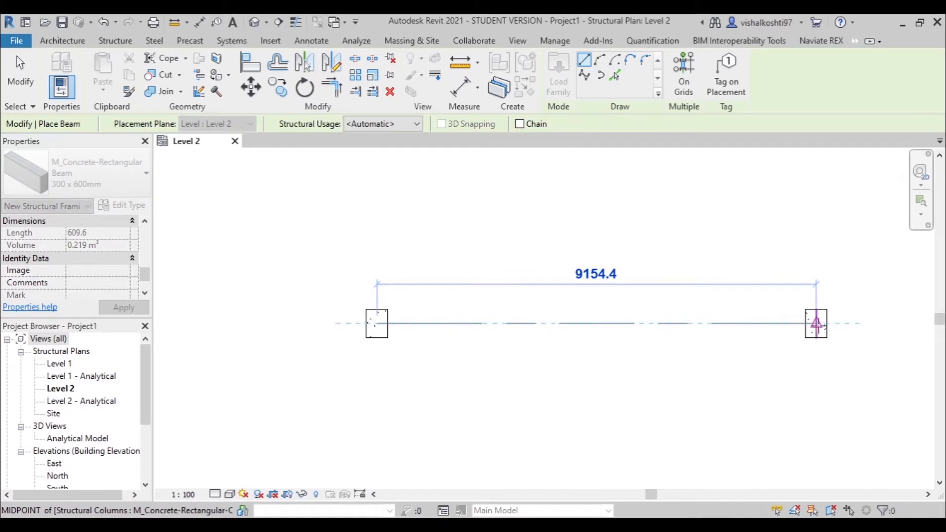
key(Escape)
key(Escape)
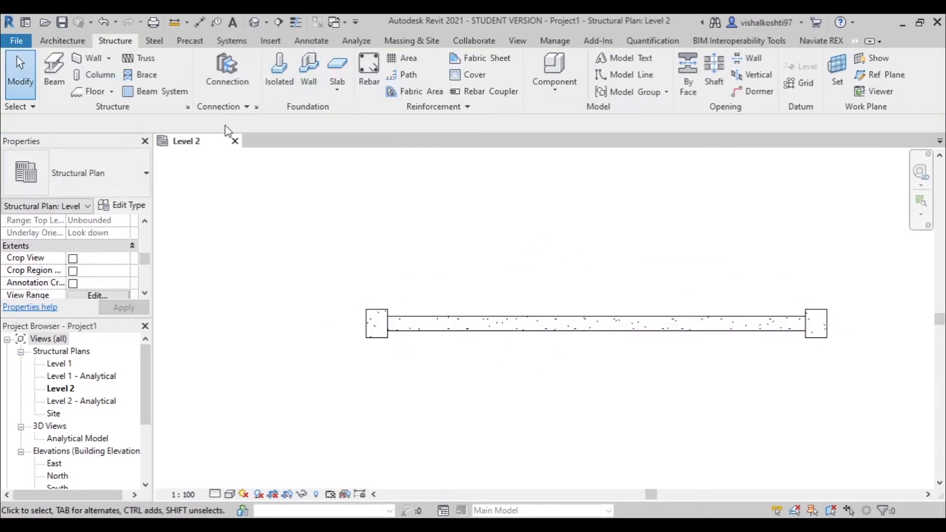
- Open the default 3D view and inspect the beam with its two supporting columns from another angle
click(255, 23)
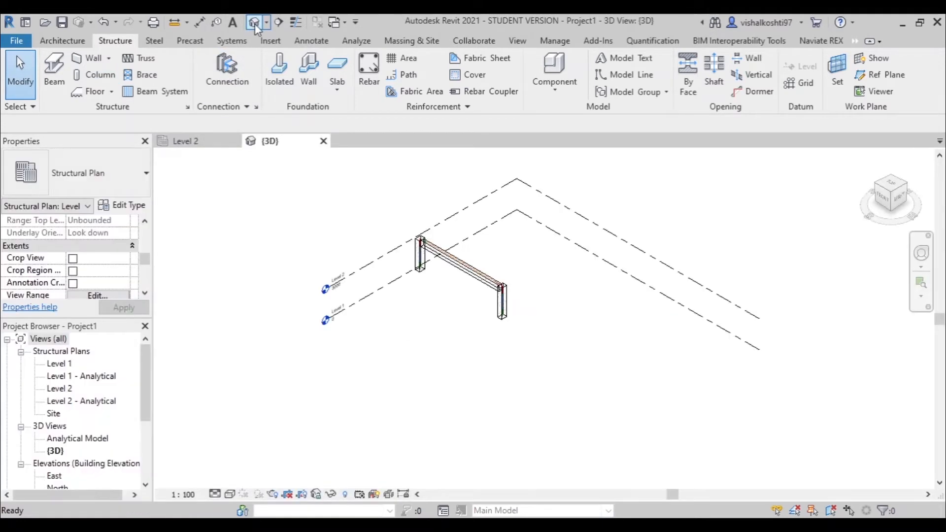
scroll(457, 253, up, 3)
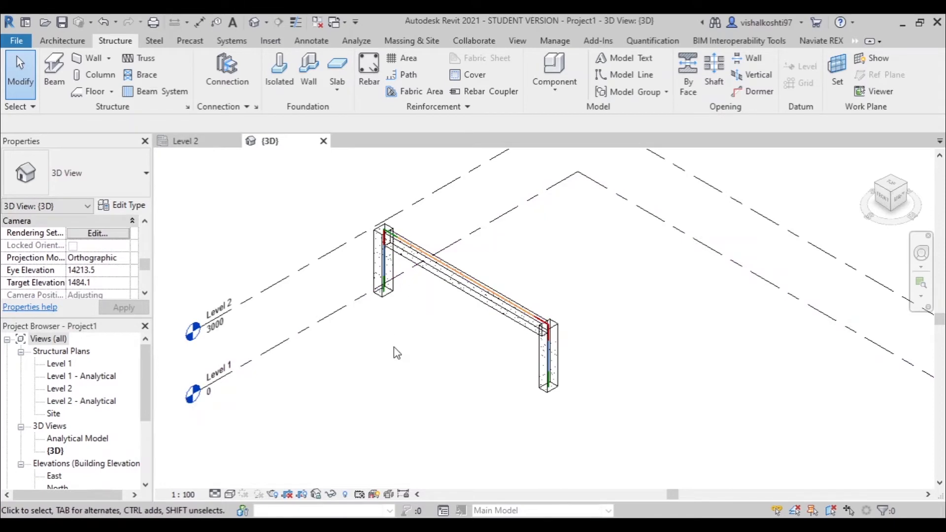
shift+middle_drag(395, 353, 592, 317)
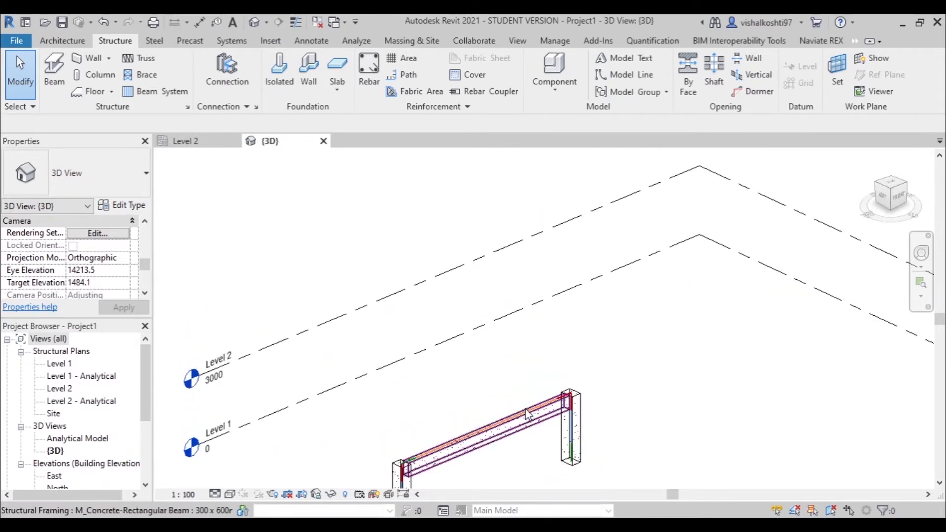
scroll(528, 410, up, 3)
scroll(486, 296, down, 3)
scroll(477, 421, up, 3)
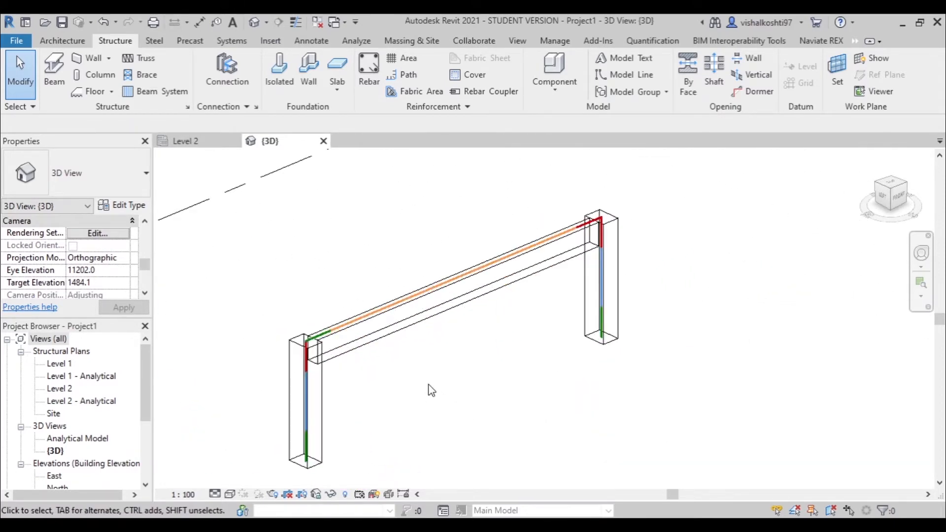
- Select the concrete beam in the 3D view and open the Naviate REX beam reinforcement settings for it
click(814, 41)
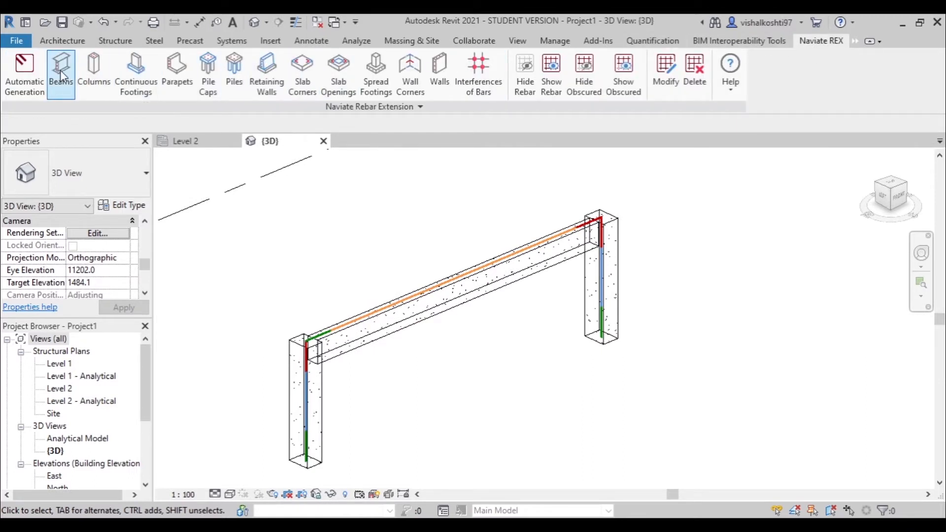
click(349, 328)
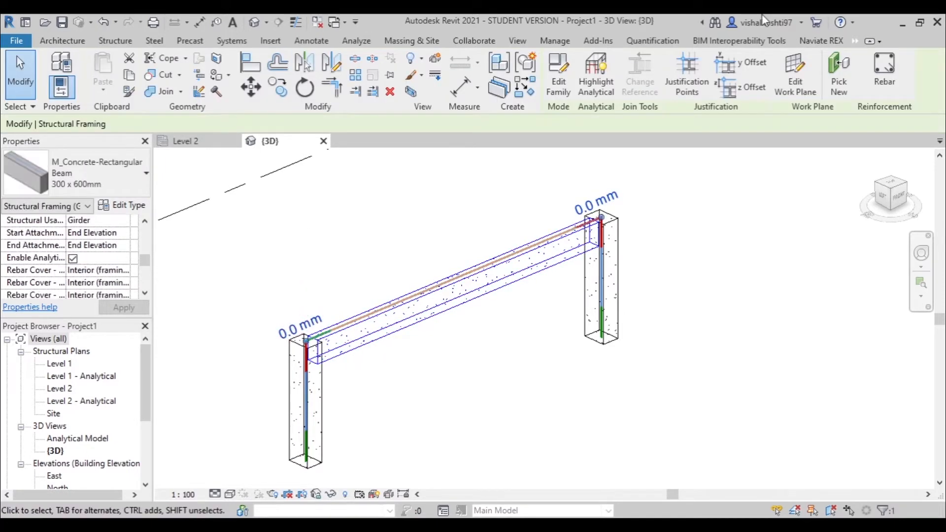
click(830, 43)
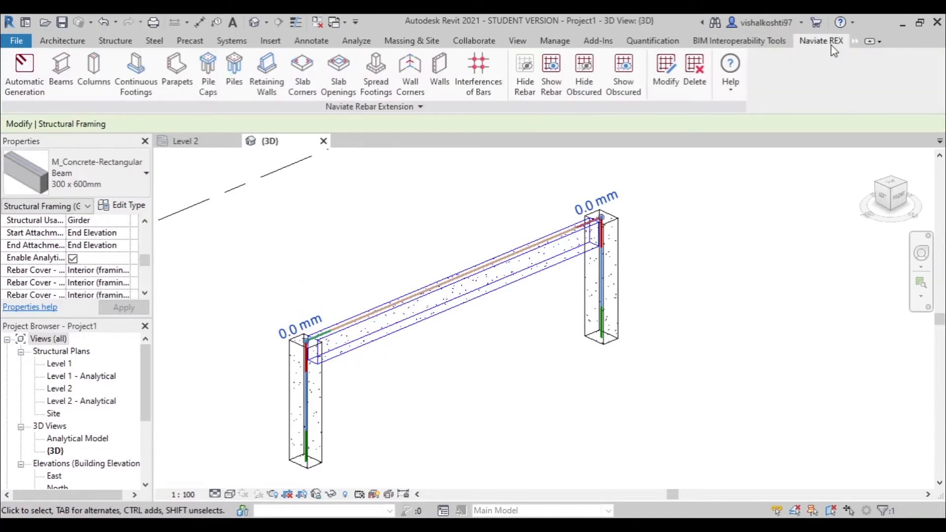
click(73, 81)
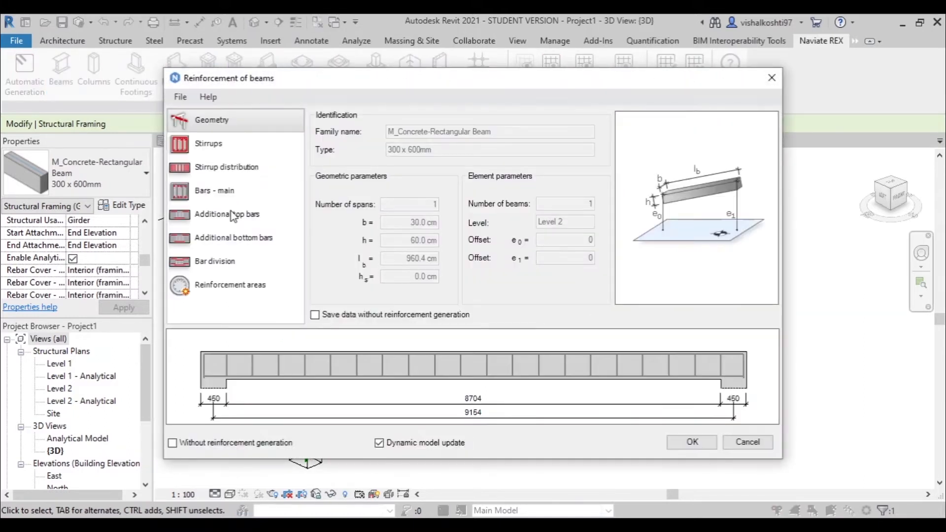
- Set the beam's stirrup bar size to 10M
click(246, 154)
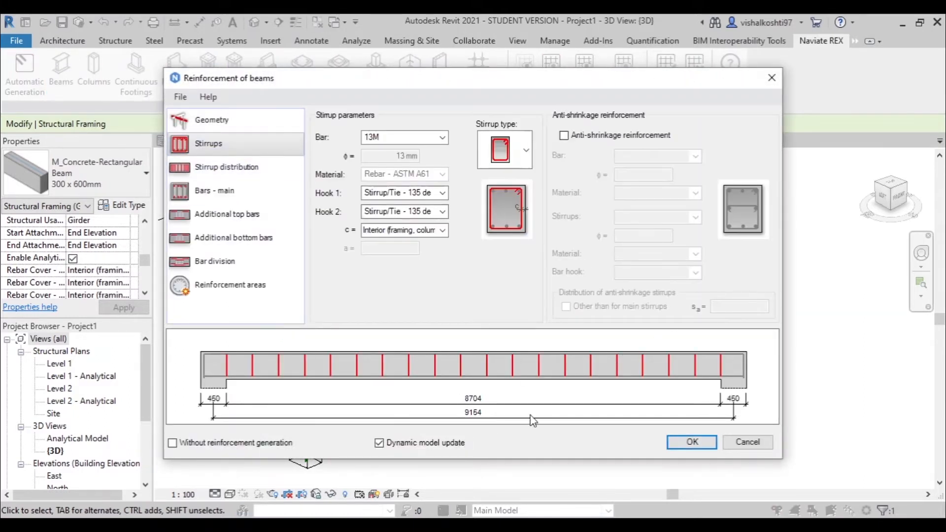
click(393, 139)
click(390, 137)
click(390, 137)
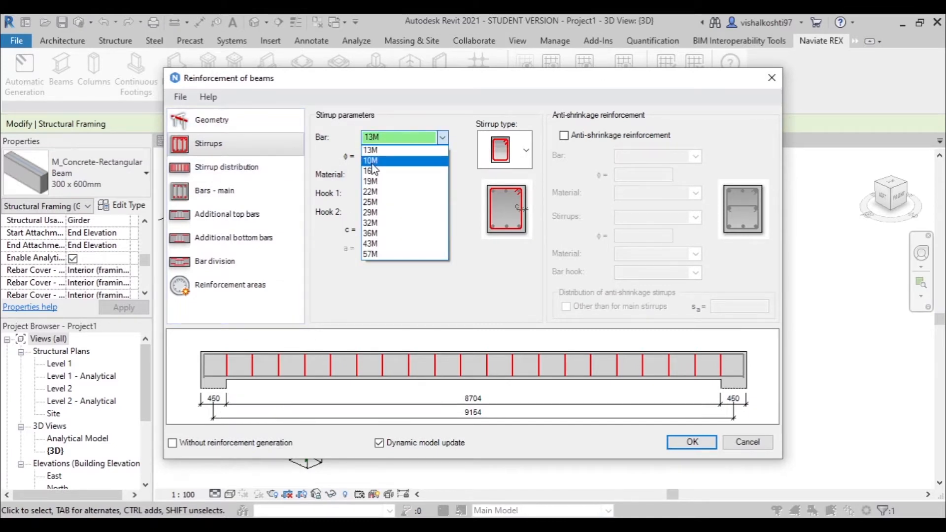
click(375, 161)
click(388, 140)
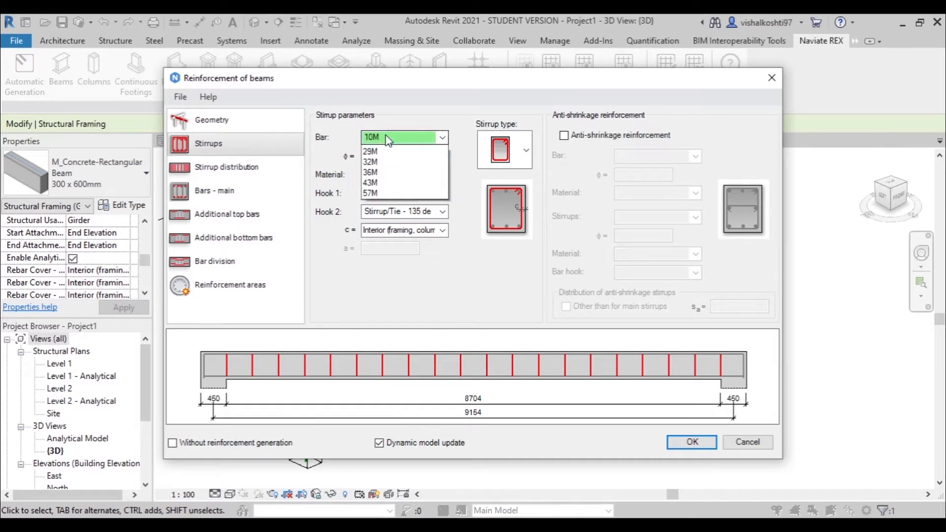
click(389, 140)
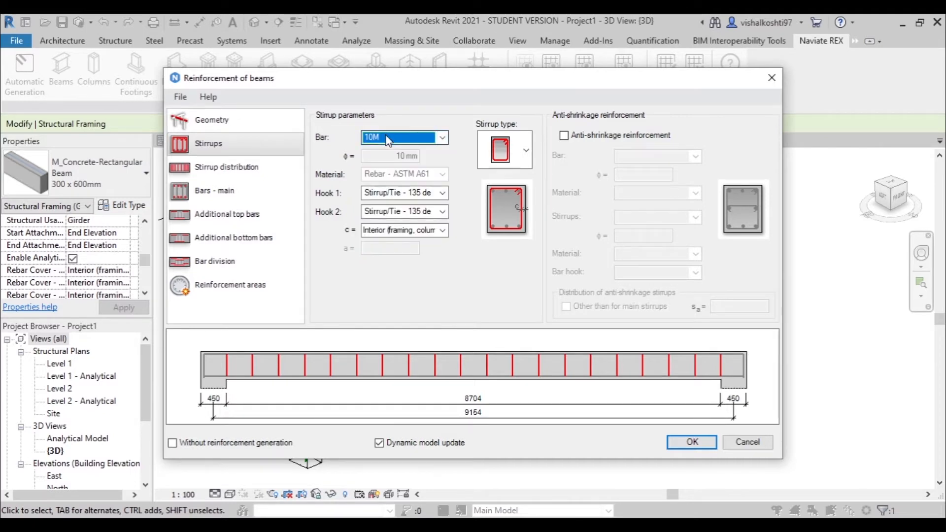
- Try the main stirrup distribution types and settle on the symmetric three-zone layout with closer spacing near both supports
click(212, 173)
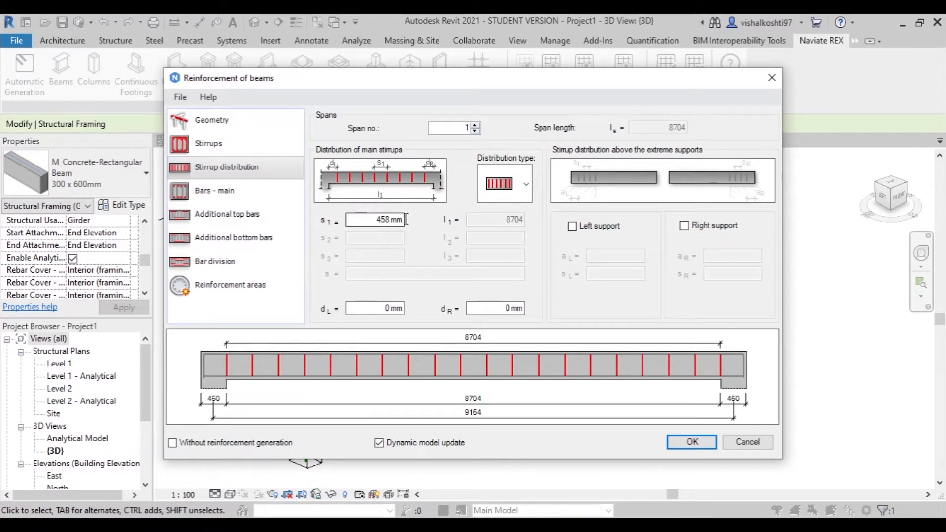
click(505, 185)
click(506, 259)
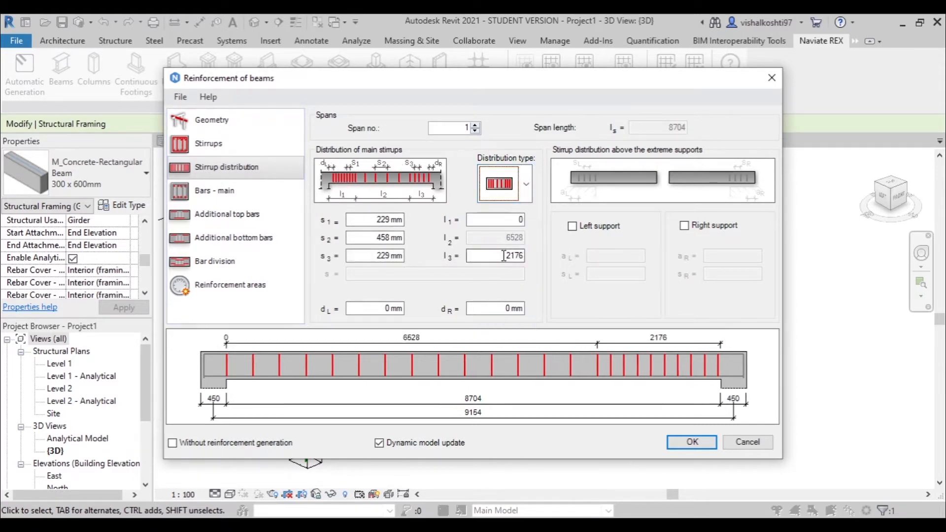
click(509, 193)
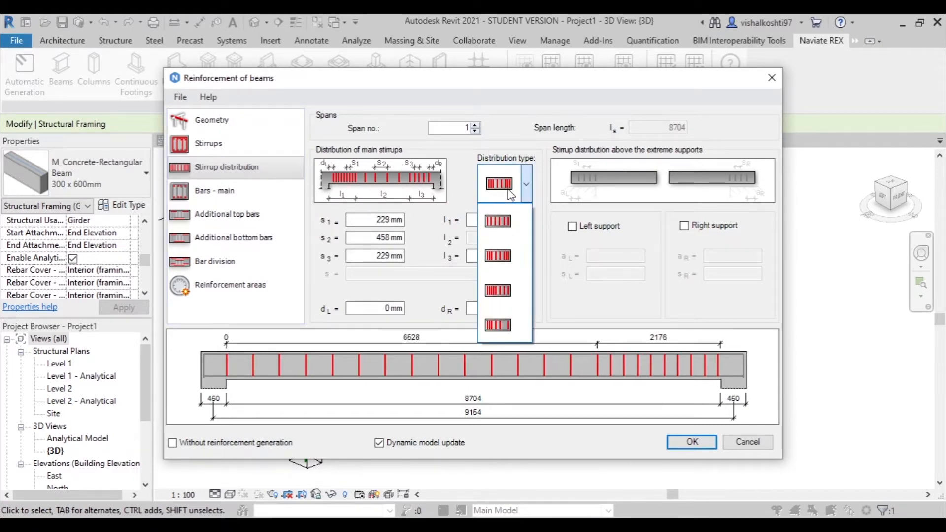
click(512, 291)
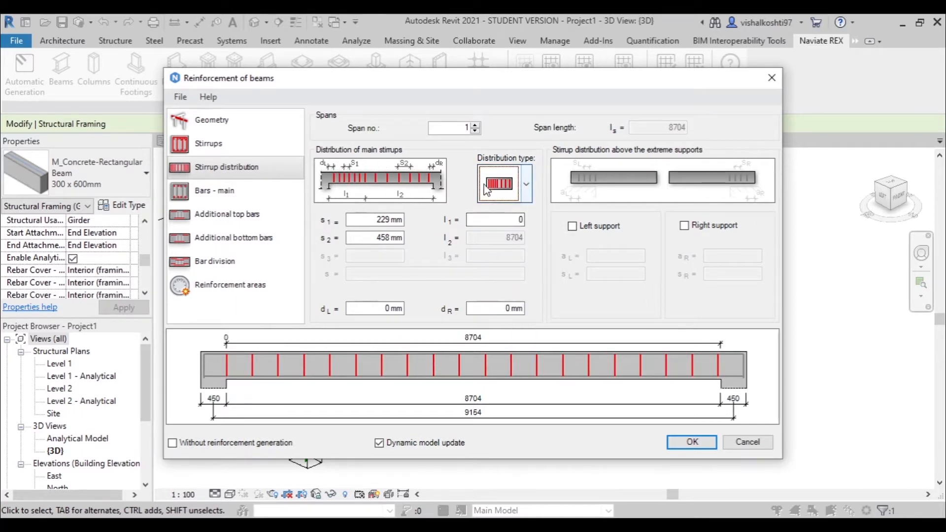
click(501, 192)
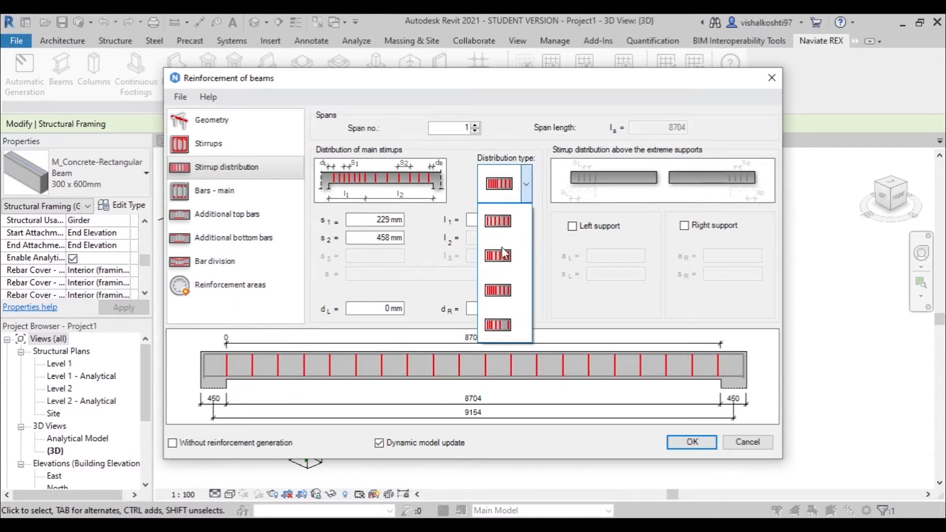
click(504, 294)
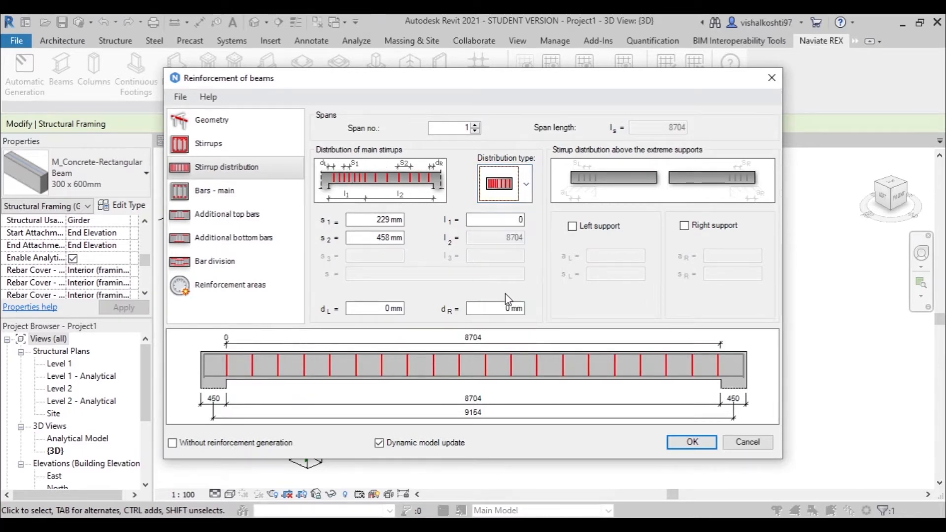
click(504, 200)
click(501, 233)
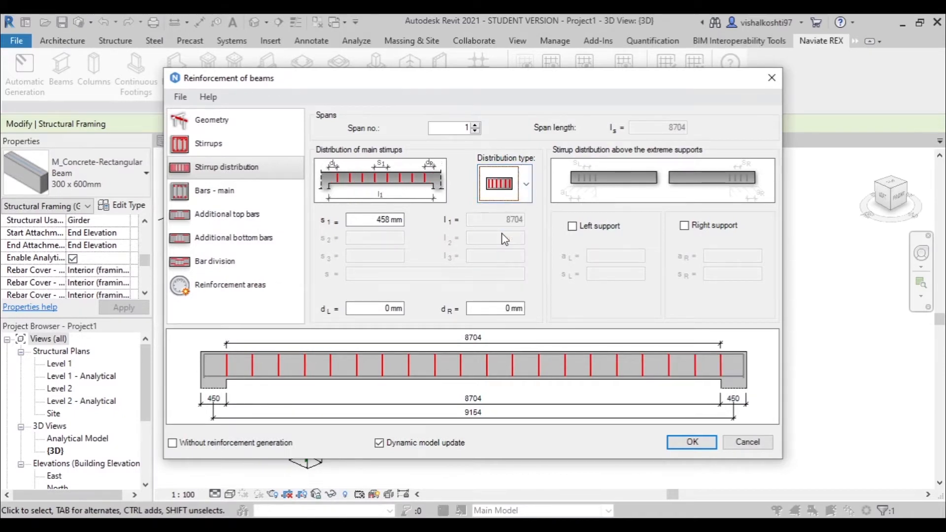
click(508, 190)
click(509, 323)
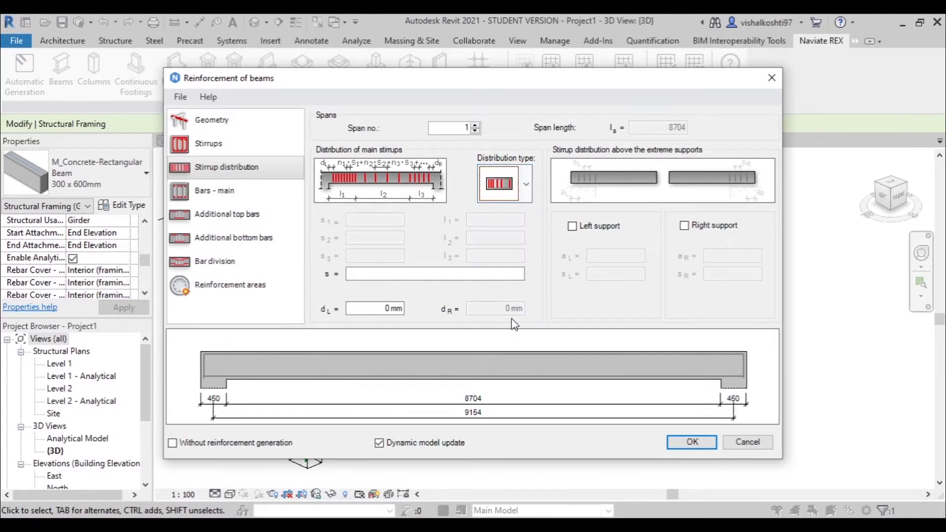
click(512, 198)
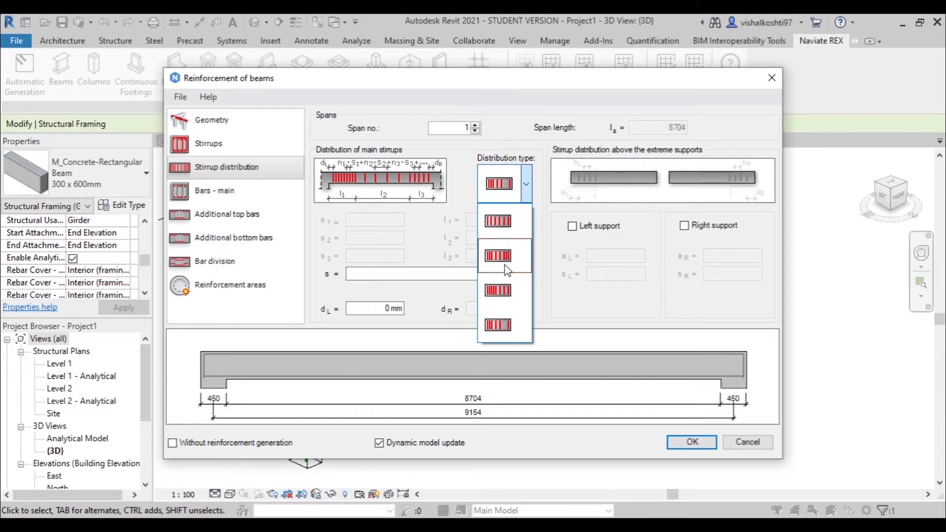
click(507, 268)
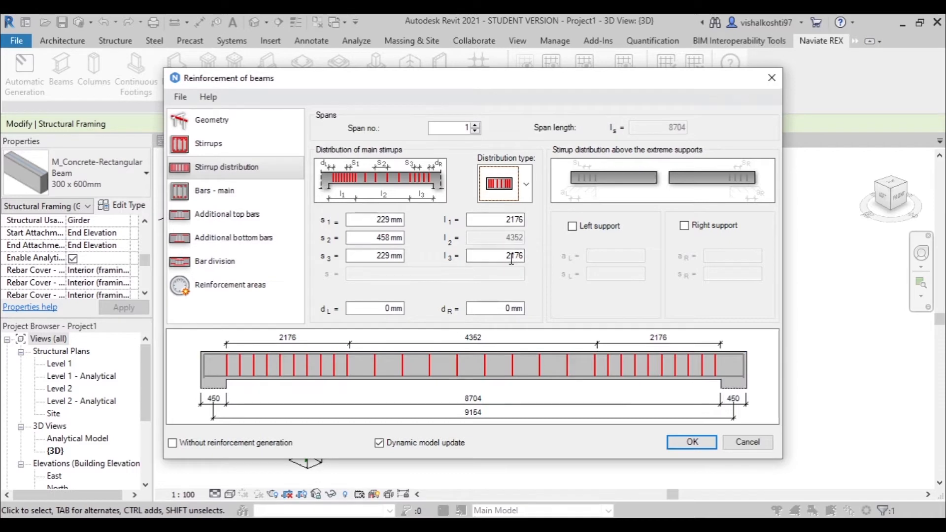
- Set both the lower and upper main bars to size 22M and the number of lower bars to 3
click(292, 200)
click(419, 162)
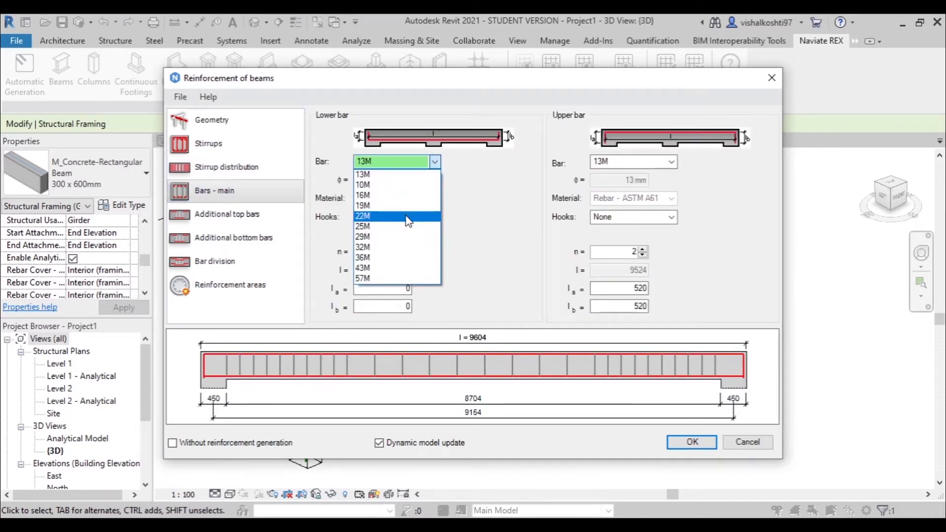
click(408, 216)
click(640, 162)
click(623, 215)
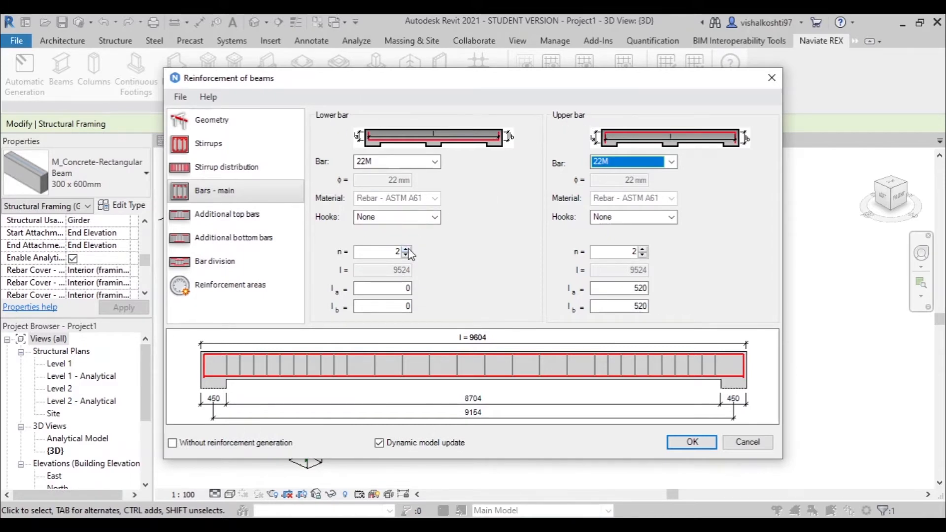
click(644, 249)
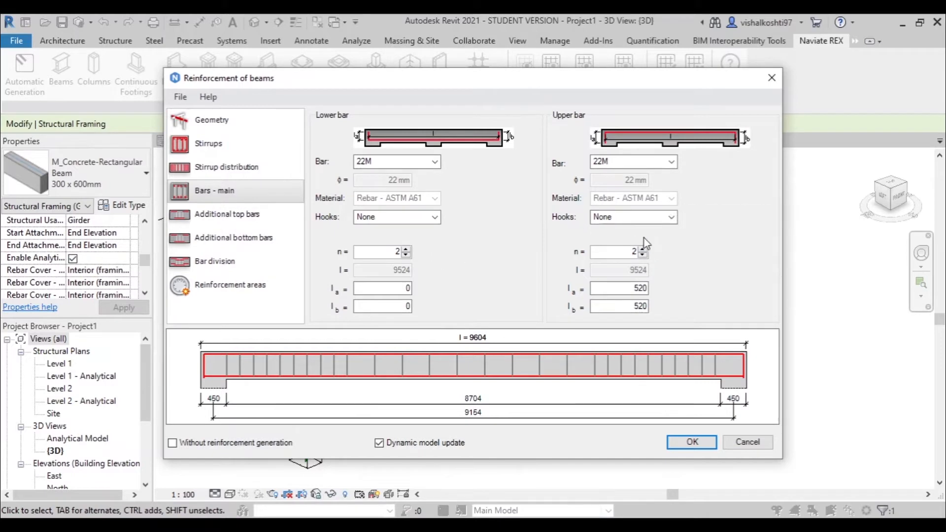
click(406, 249)
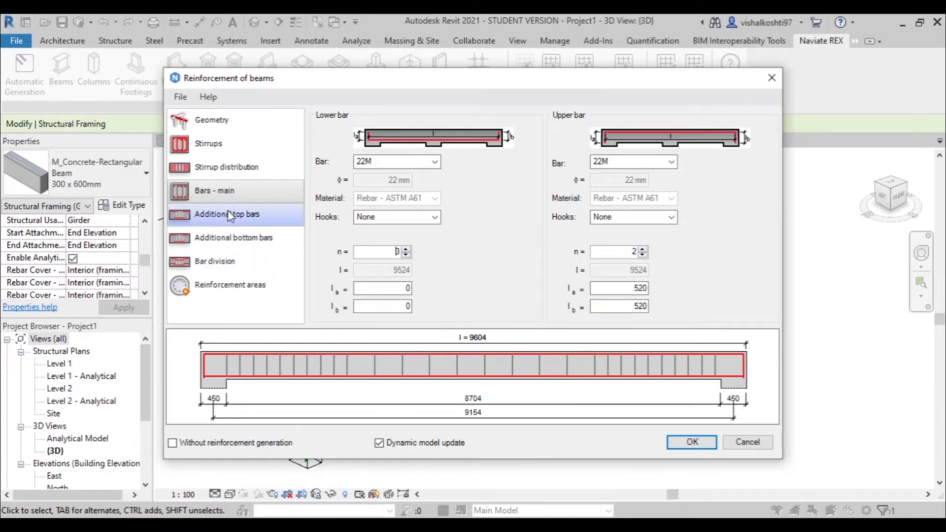
- Set the lower main bars' end lengths l a and l b to 200 each
click(407, 291)
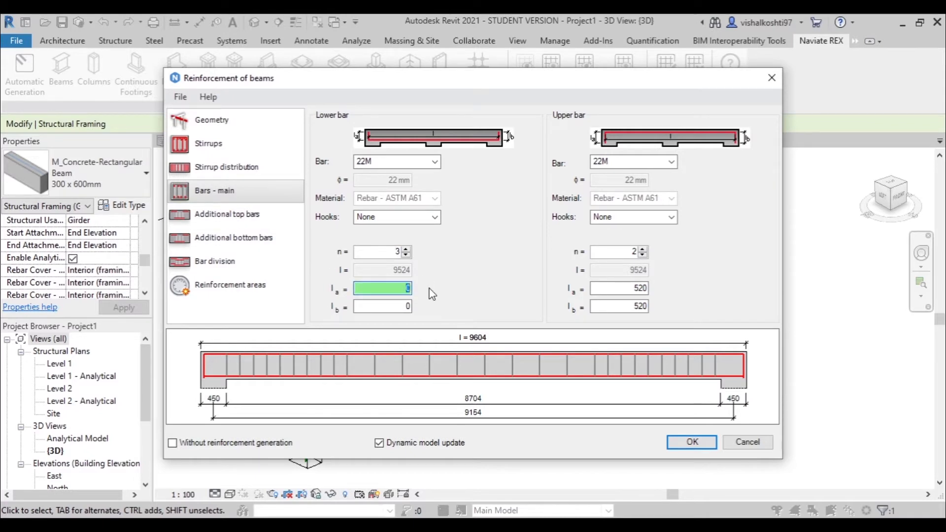
text(200)
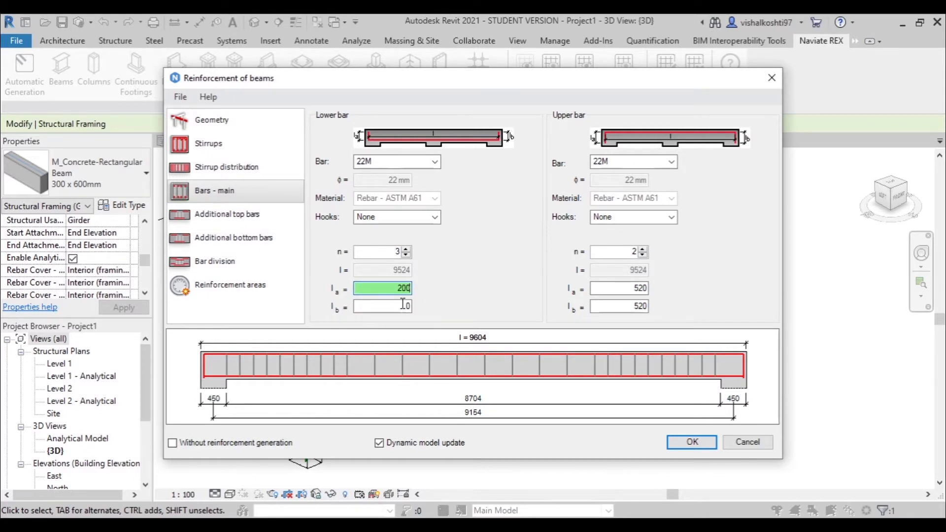
key(Tab)
text(2)
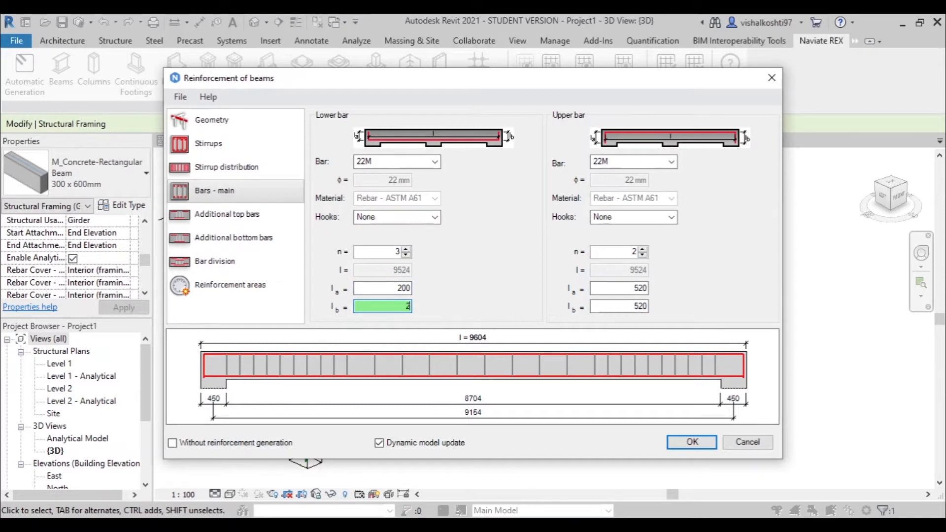
text(00)
- Set the upper main bars' end length l a to 200 and replace their l b value
click(631, 291)
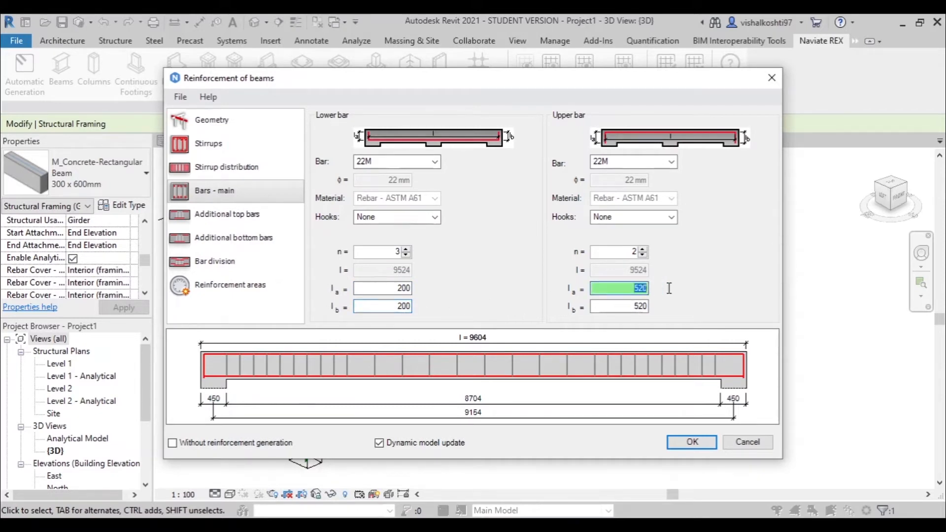
text(1)
drag(642, 287, 660, 287)
text(200)
key(Tab)
text(1)
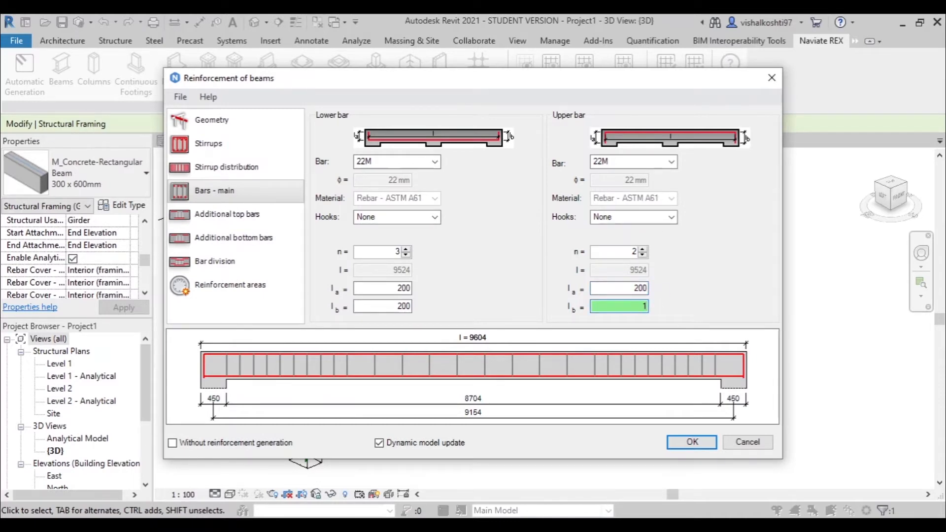
key(BackSpace)
text(200)
- Add additional top bars above the extreme left and right supports, both with bar size 16M
click(254, 212)
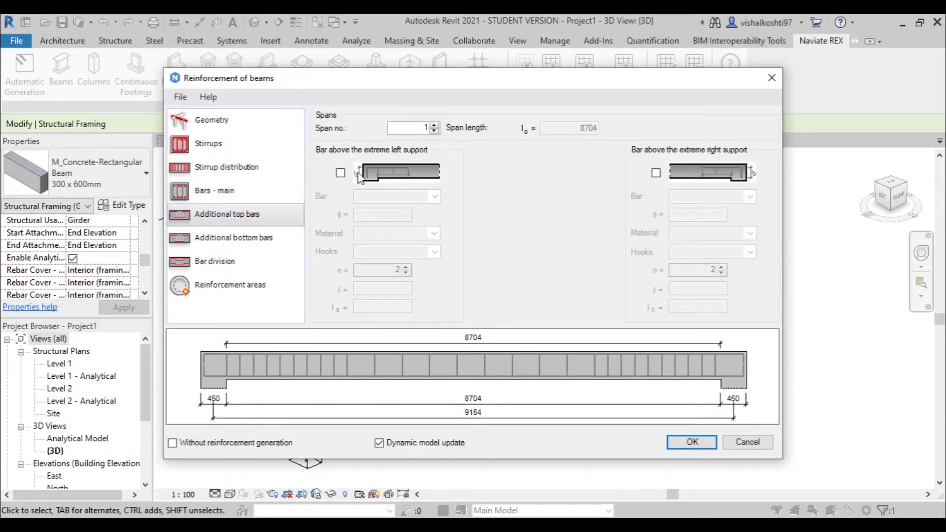
click(340, 173)
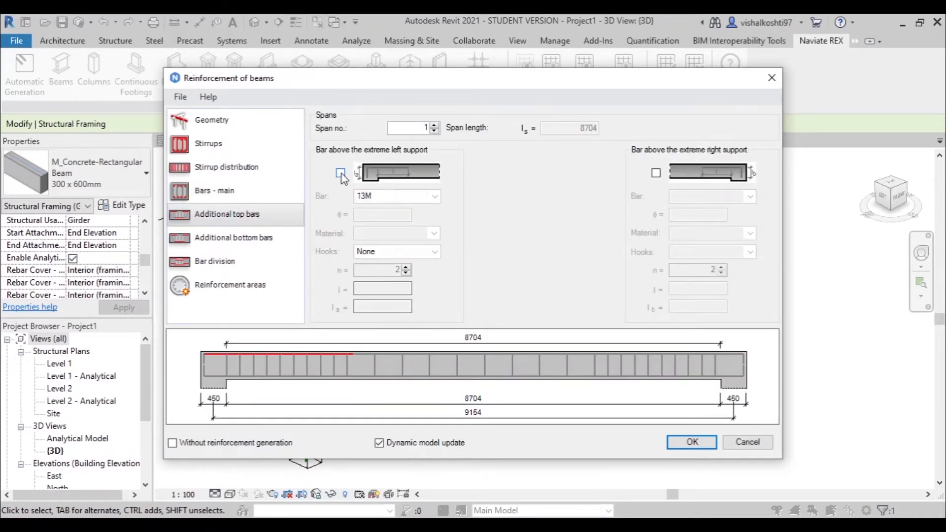
click(656, 173)
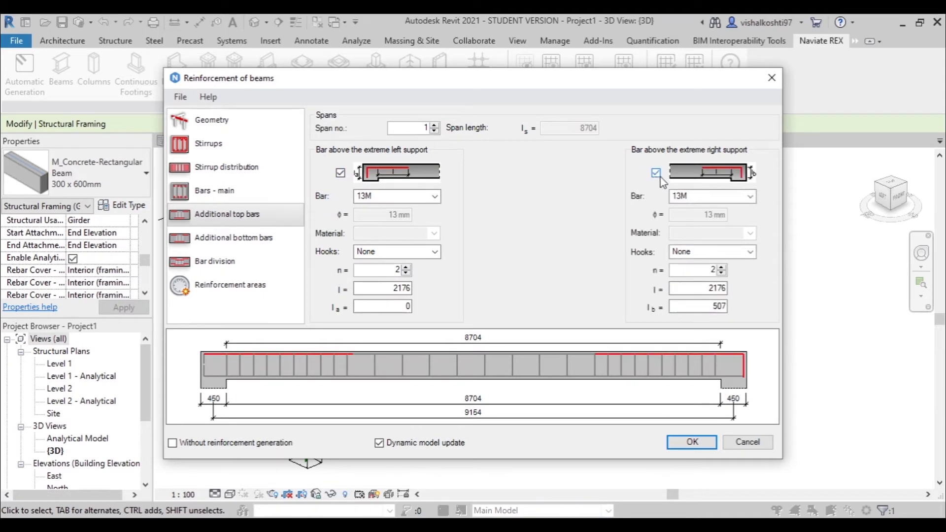
click(392, 199)
click(394, 231)
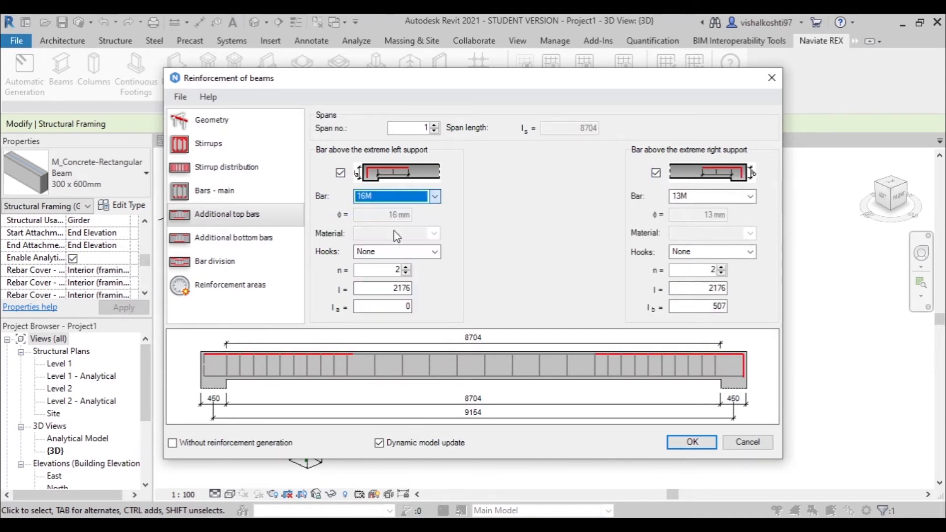
click(721, 198)
click(710, 237)
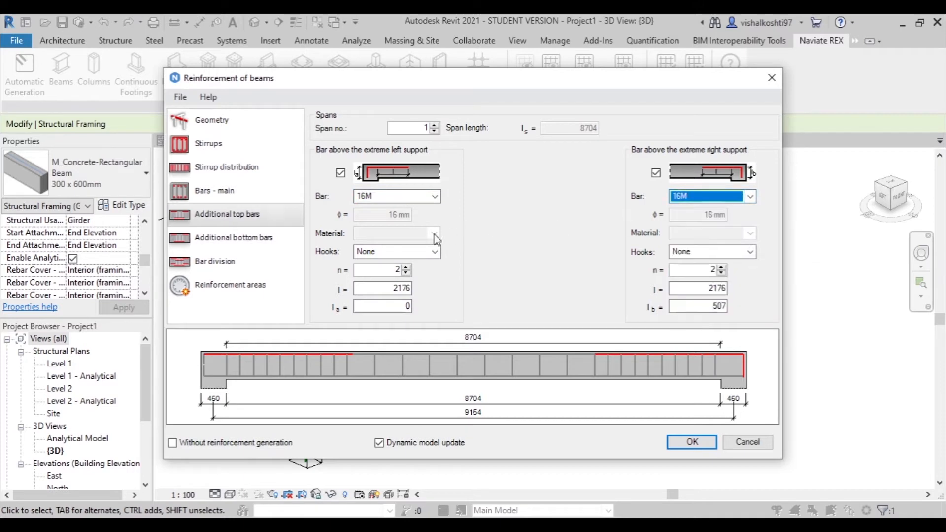
- Set the additional top bars' end lengths to 200, l a at the left support and l b at the right
click(392, 307)
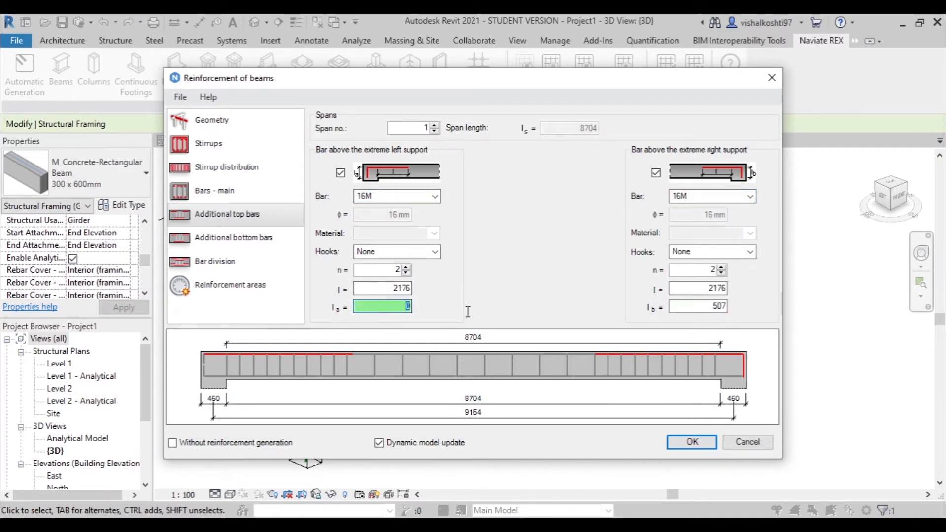
text(200)
click(715, 306)
text(2)
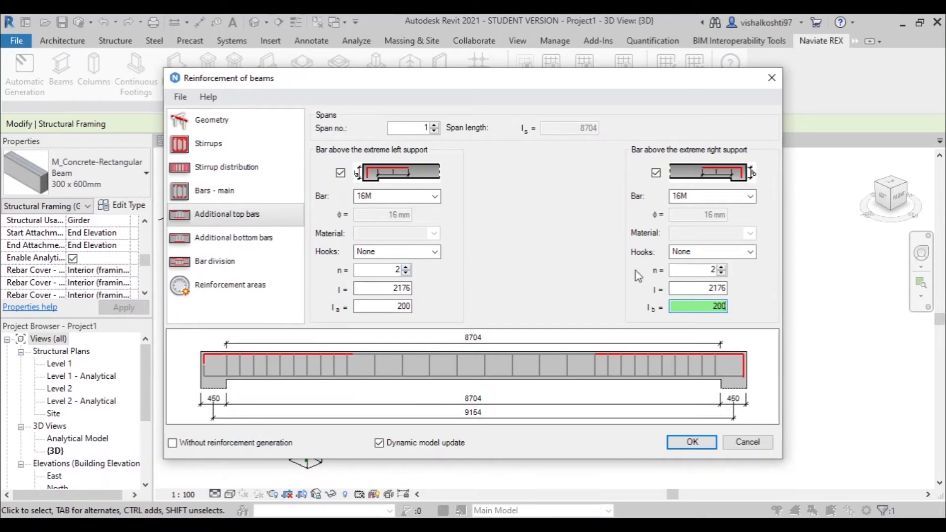
- Add an additional bottom span bar to the beam with bar size 16M
click(227, 238)
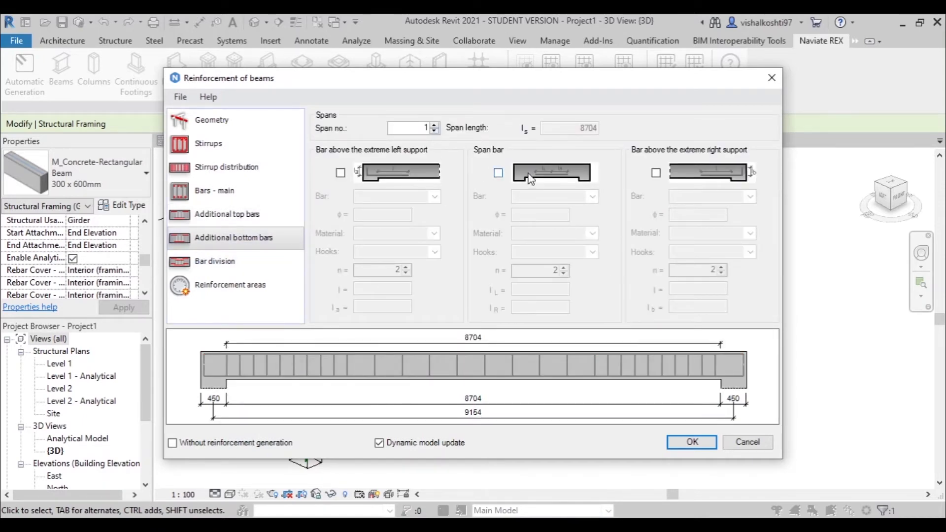
click(498, 173)
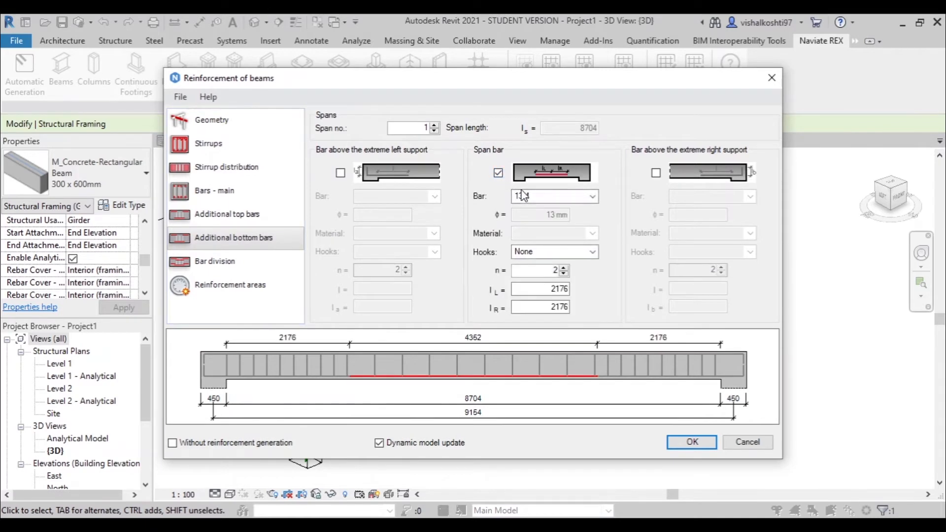
click(592, 196)
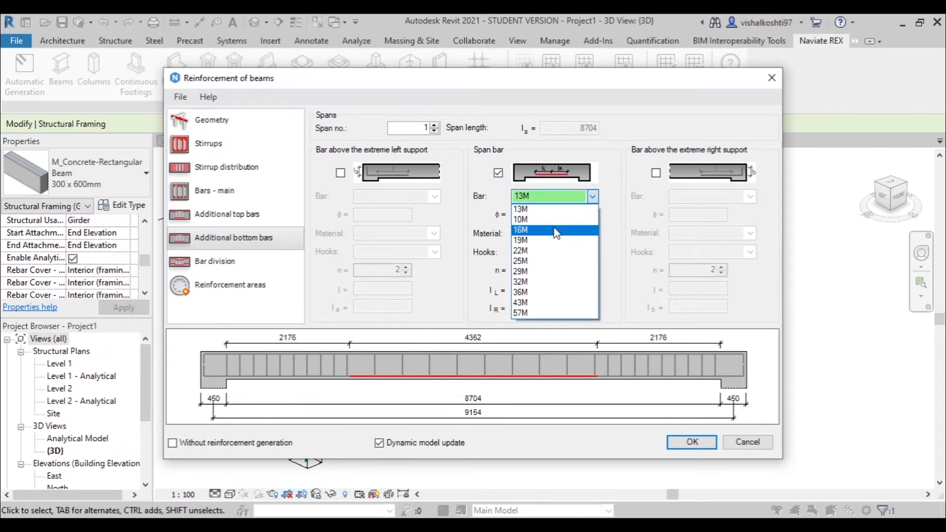
click(552, 230)
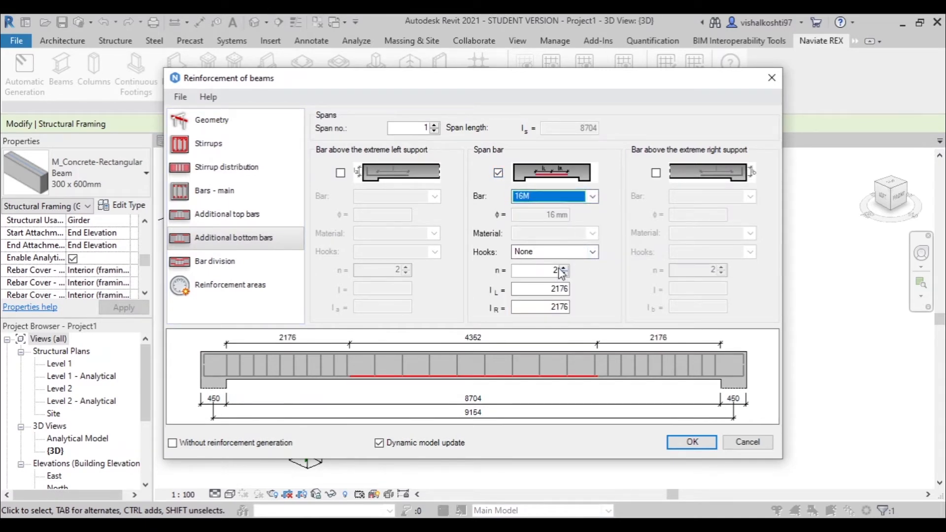
double_click(551, 288)
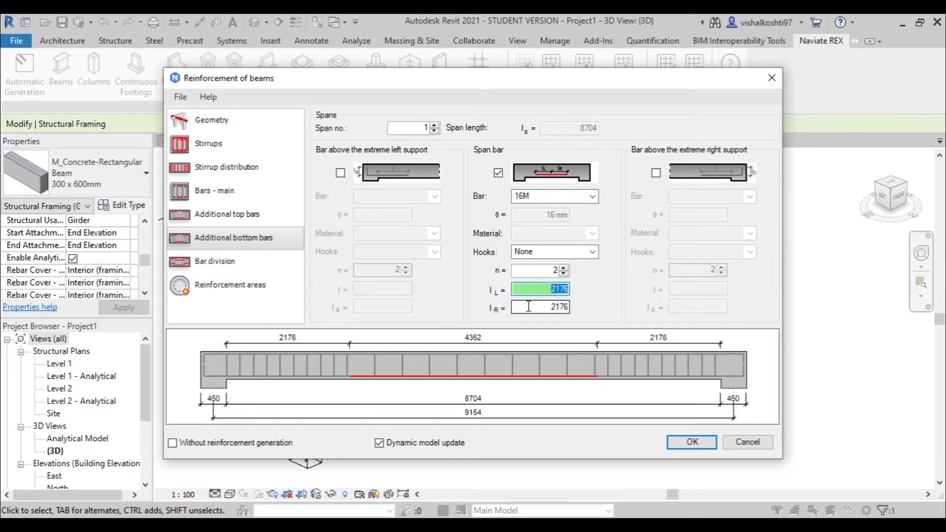
- Set the number of positions for the reinforcement areas to 3 and generate them along the beam
click(268, 262)
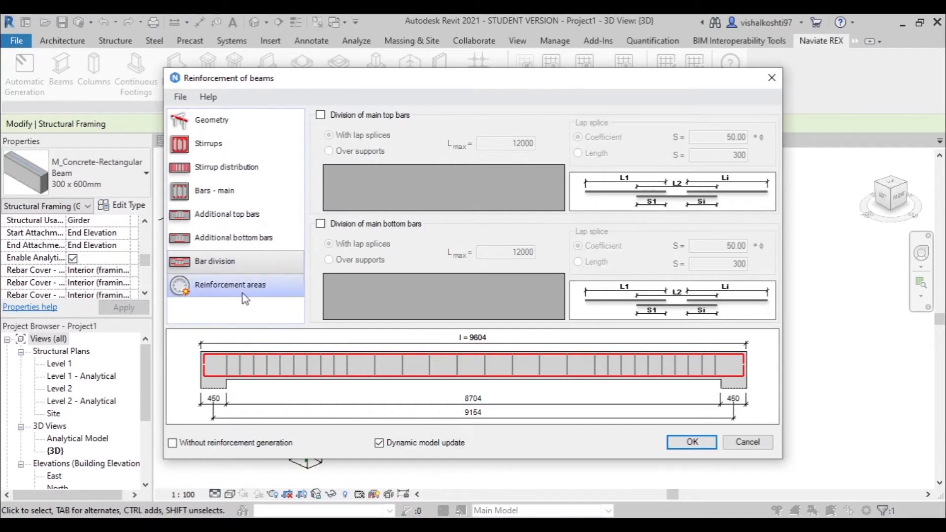
click(245, 296)
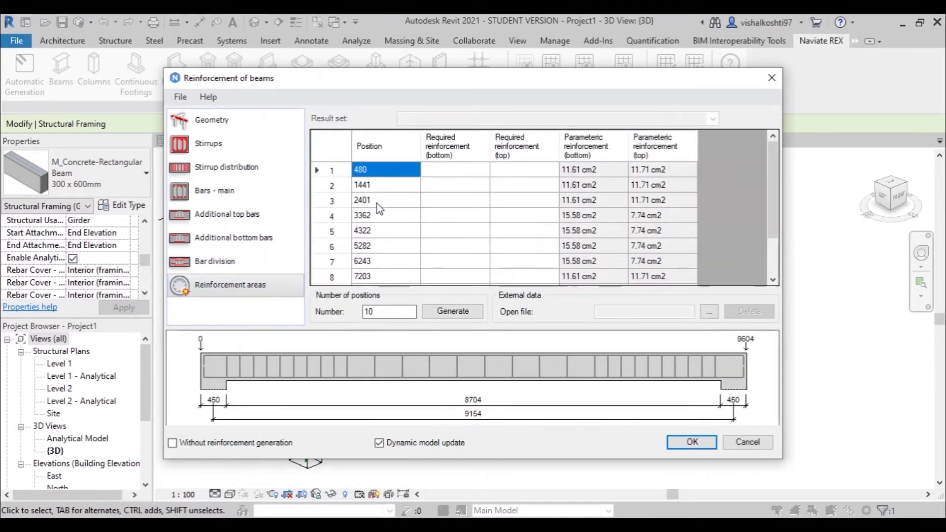
scroll(377, 244, down, 1)
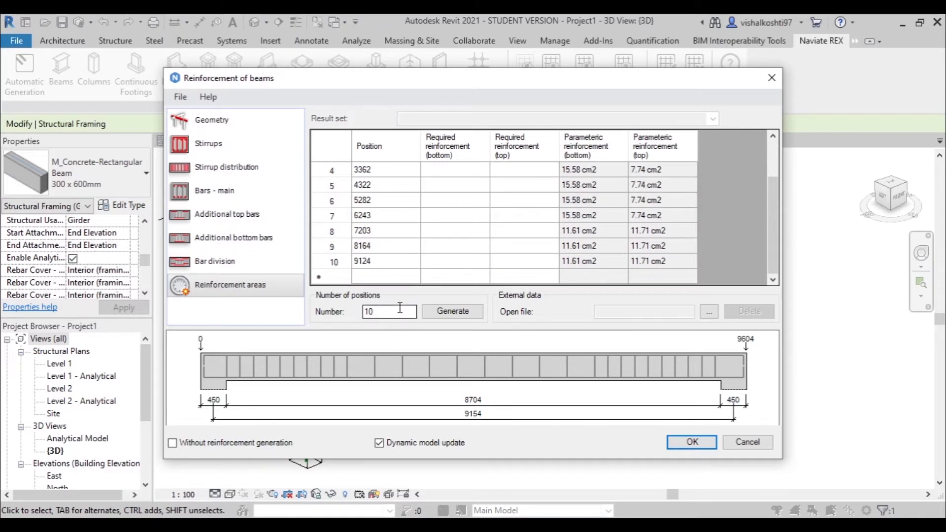
double_click(375, 313)
text(3)
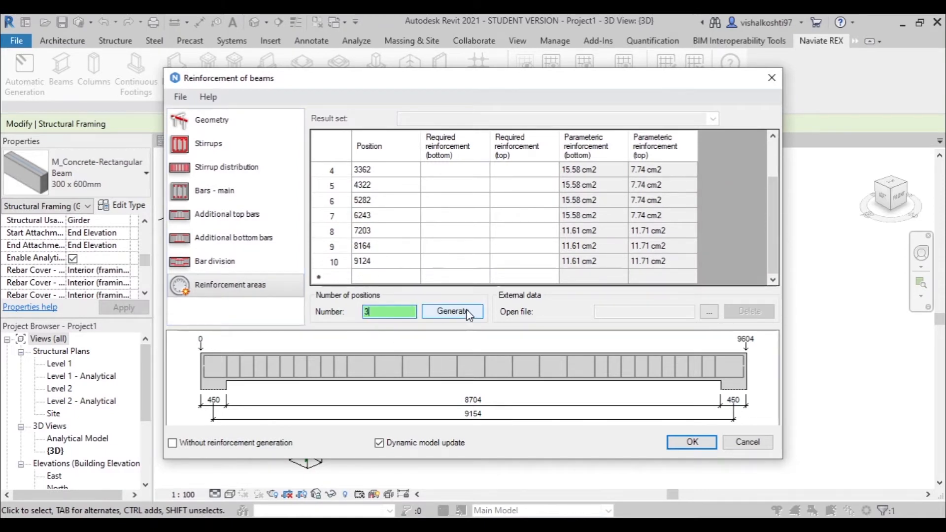
click(468, 314)
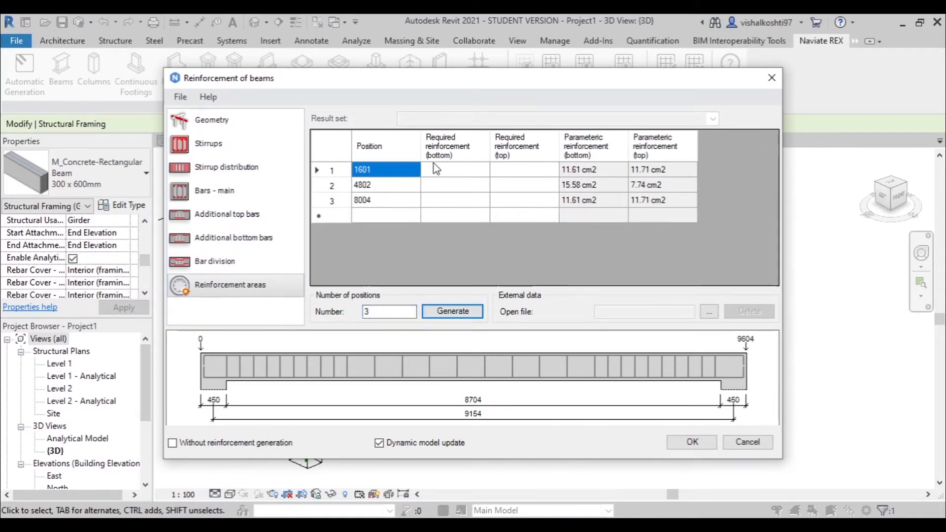
- Examine the required and parametric reinforcement areas at the generated positions, sorting the rows by top and bottom reinforcement
drag(599, 170, 606, 203)
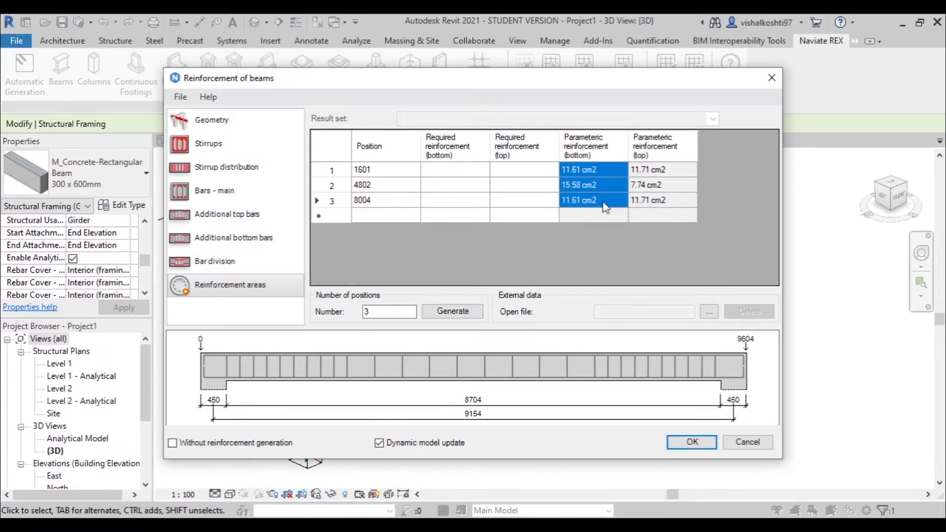
click(669, 162)
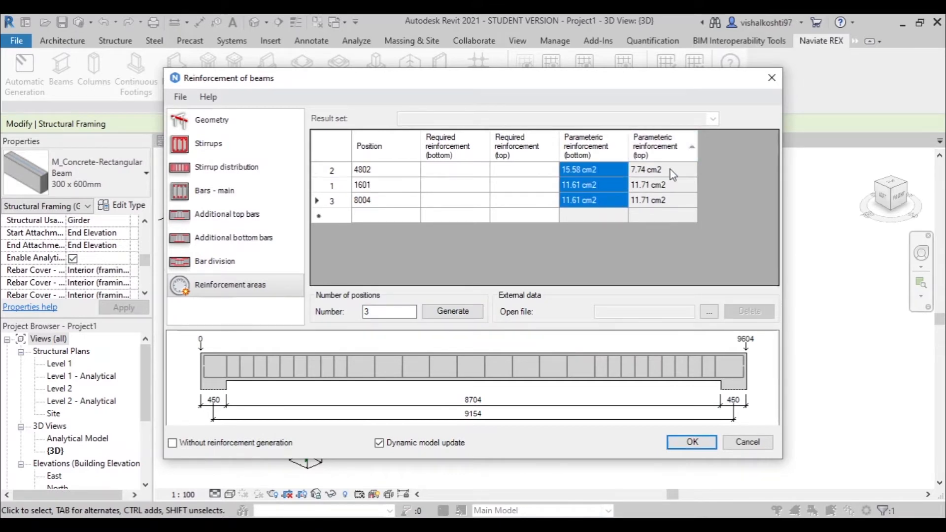
click(605, 152)
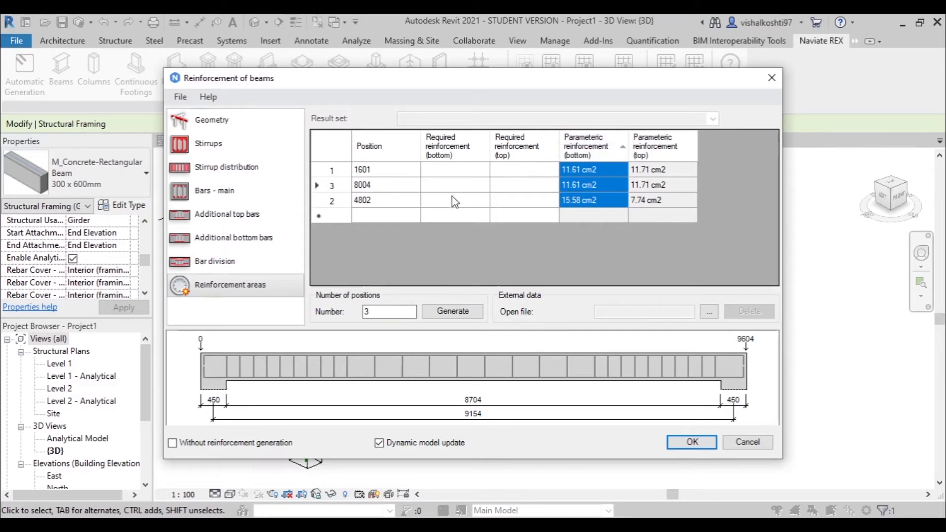
click(455, 171)
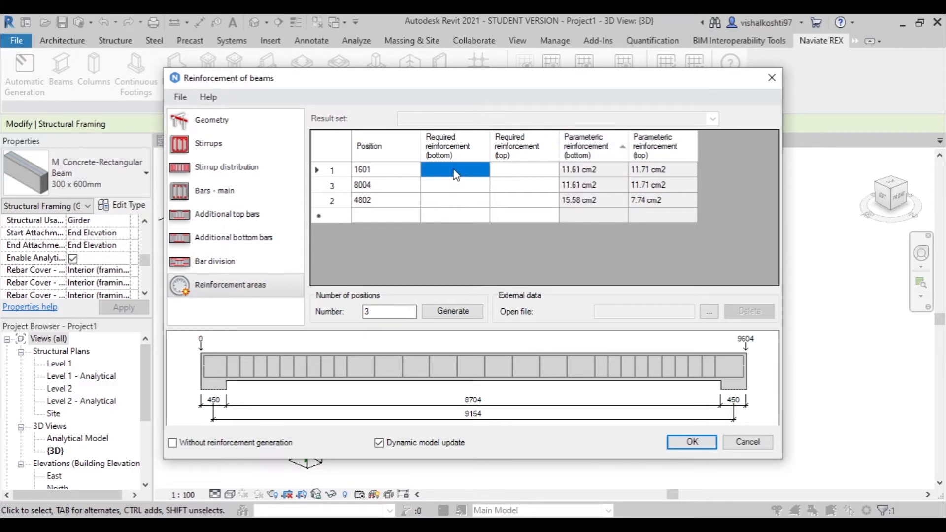
drag(456, 174, 456, 206)
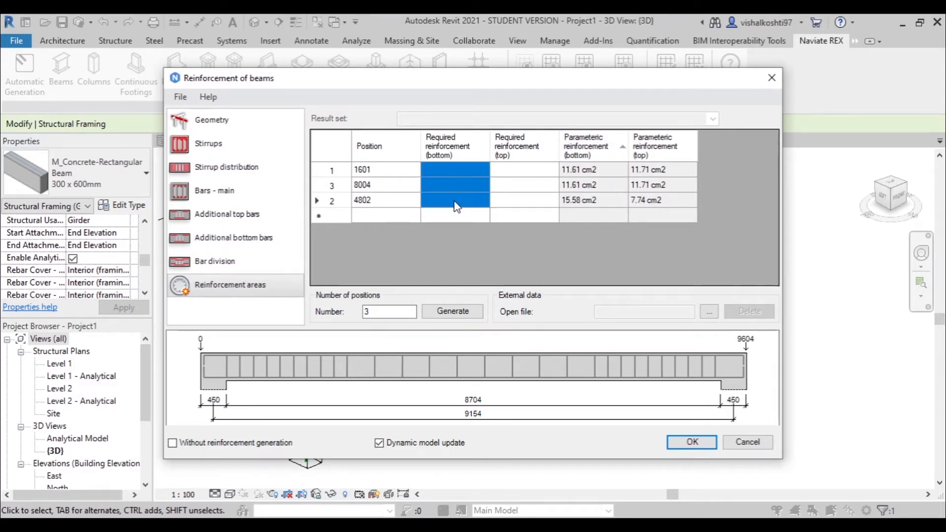
click(523, 147)
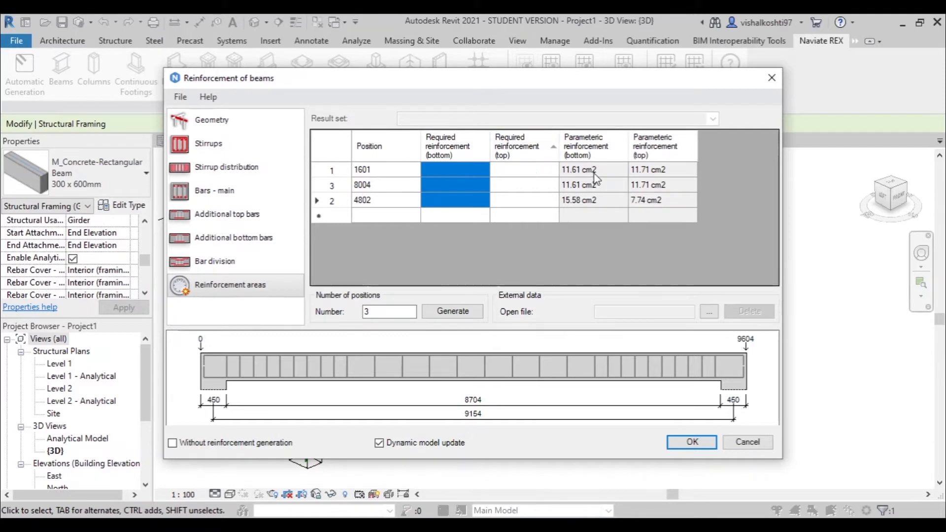
drag(586, 172, 590, 206)
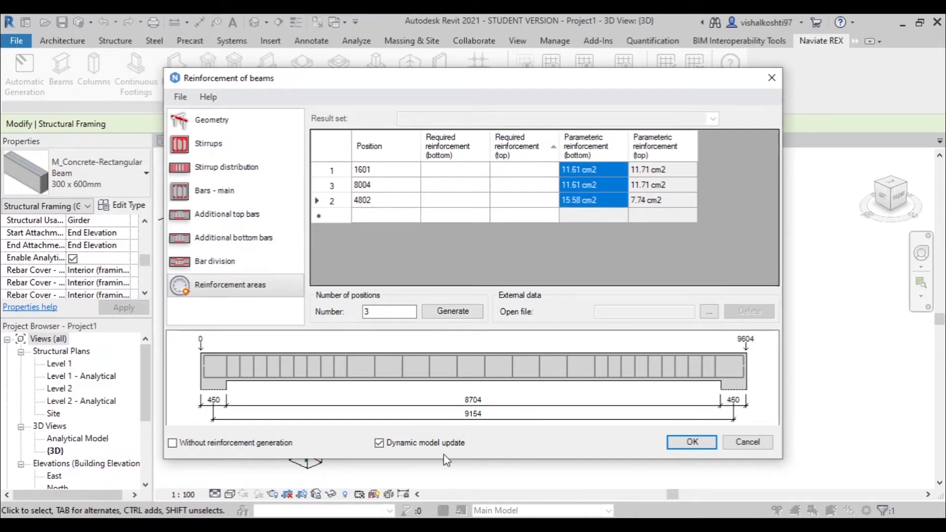
- Generate the configured reinforcement in the beam and clear the beam selection
click(692, 442)
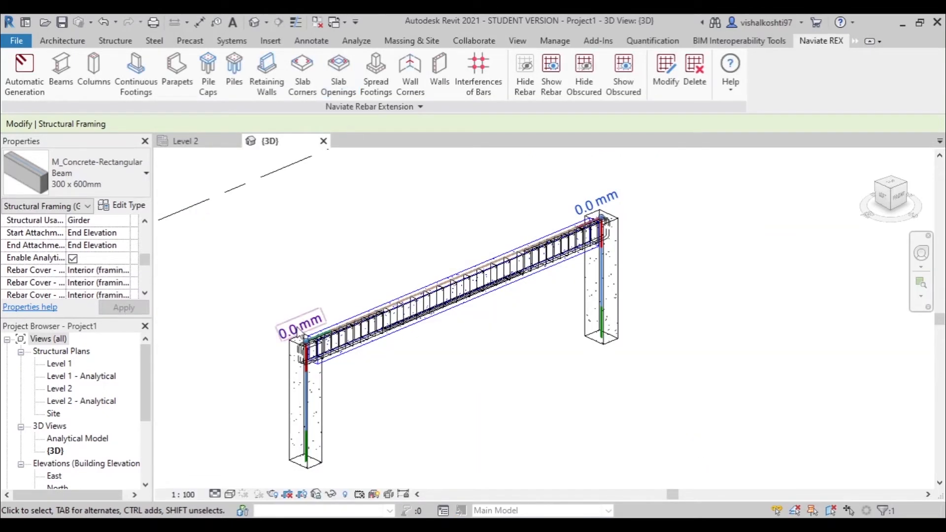
scroll(552, 207, up, 5)
click(551, 183)
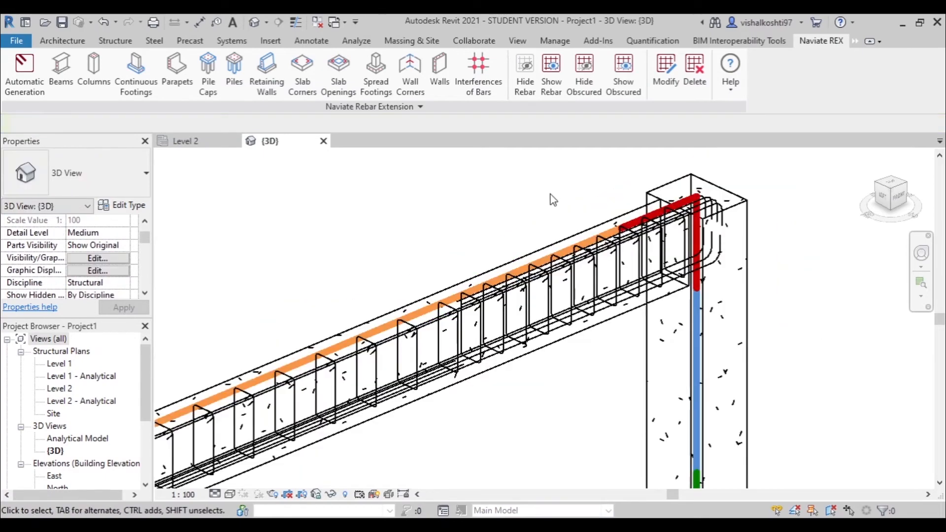
scroll(582, 188, down, 6)
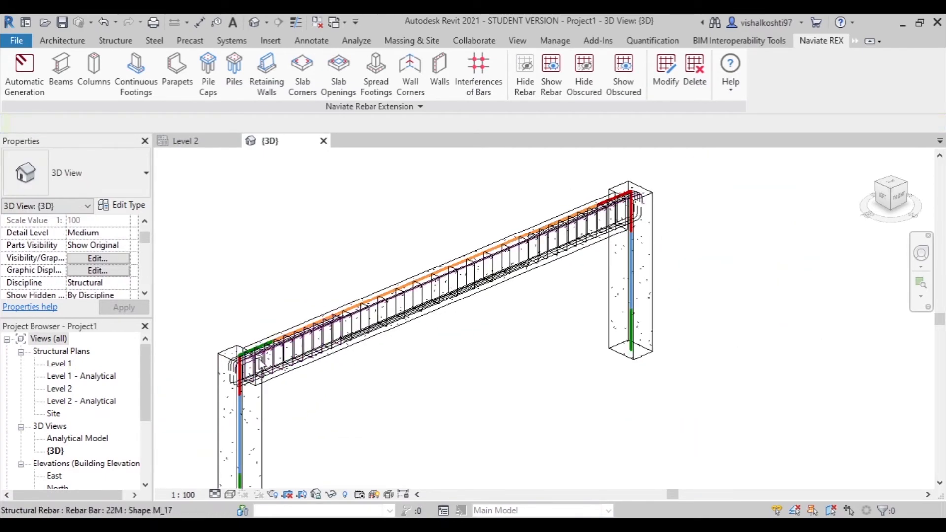
- Select the four top bars and the three bottom main bars at the beam's left end
scroll(261, 365, up, 5)
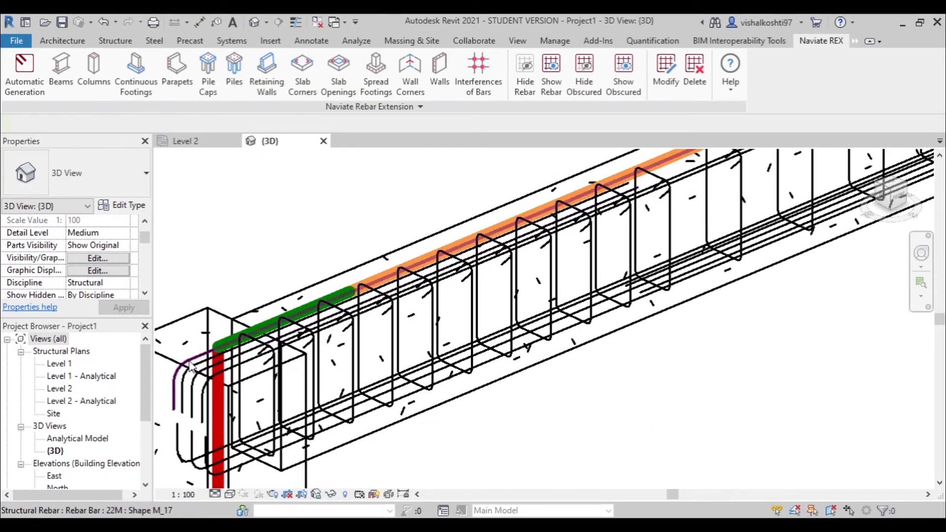
click(190, 366)
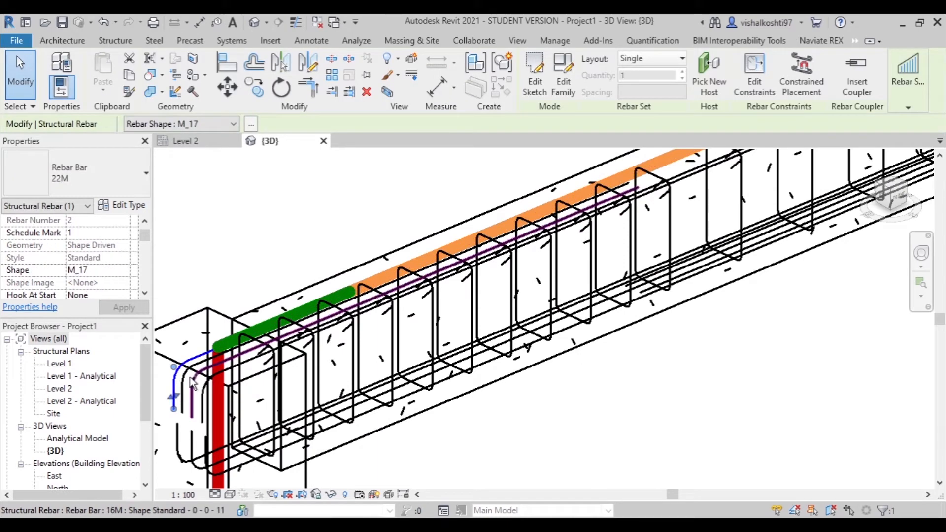
ctrl+click(190, 379)
ctrl+click(183, 390)
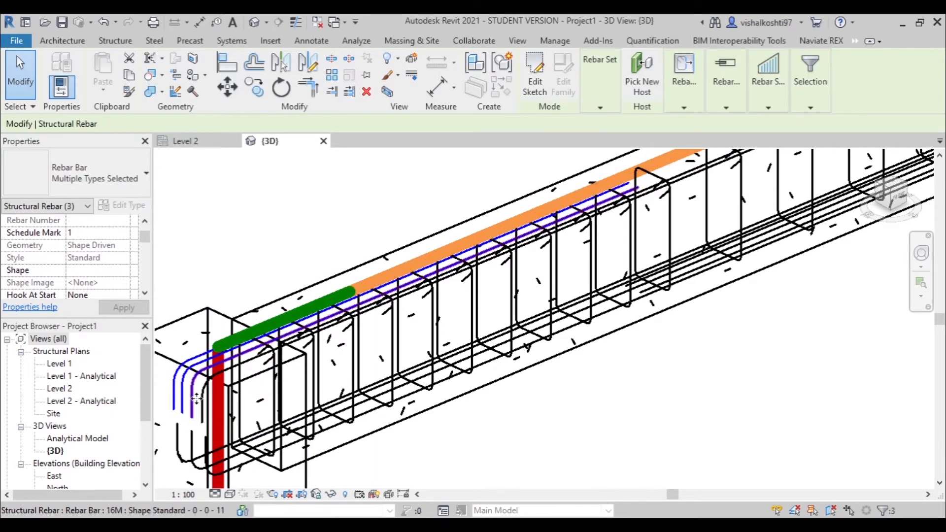
ctrl+click(202, 410)
ctrl+click(177, 448)
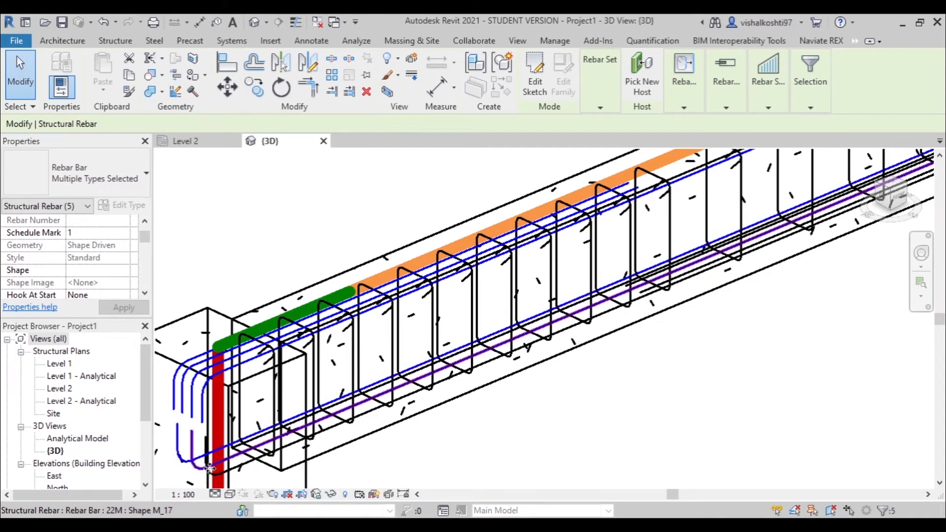
ctrl+click(209, 468)
ctrl+click(217, 475)
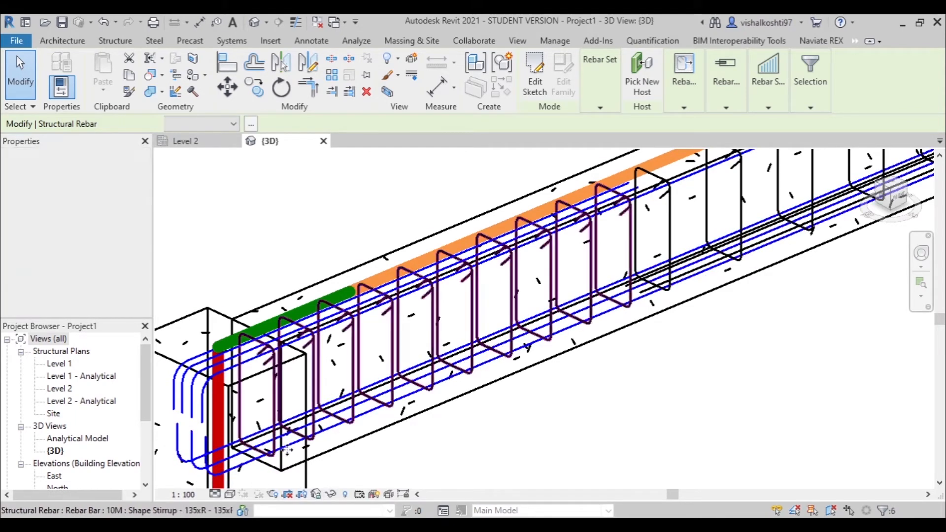
- Add the stirrup sets near the left column and at midspan to the rebar selection
ctrl+click(322, 389)
scroll(322, 390, down, 2)
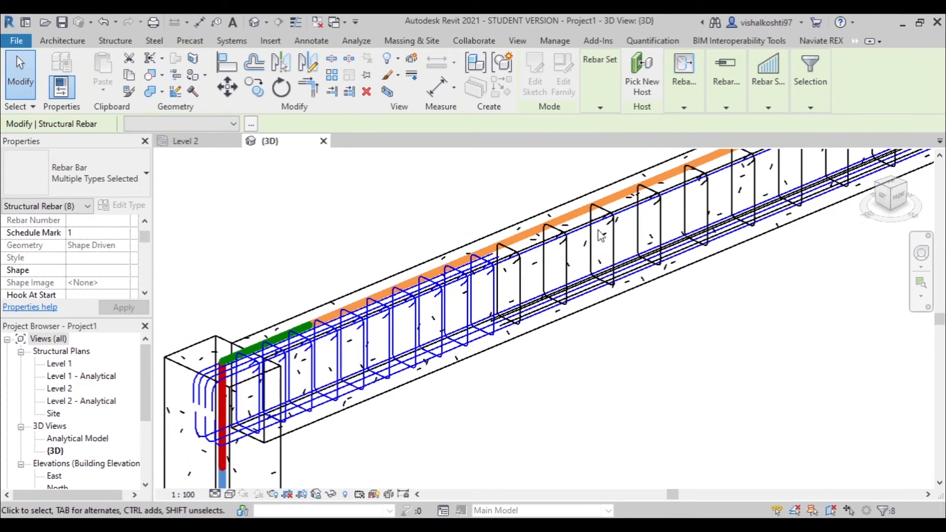
scroll(601, 235, up, 3)
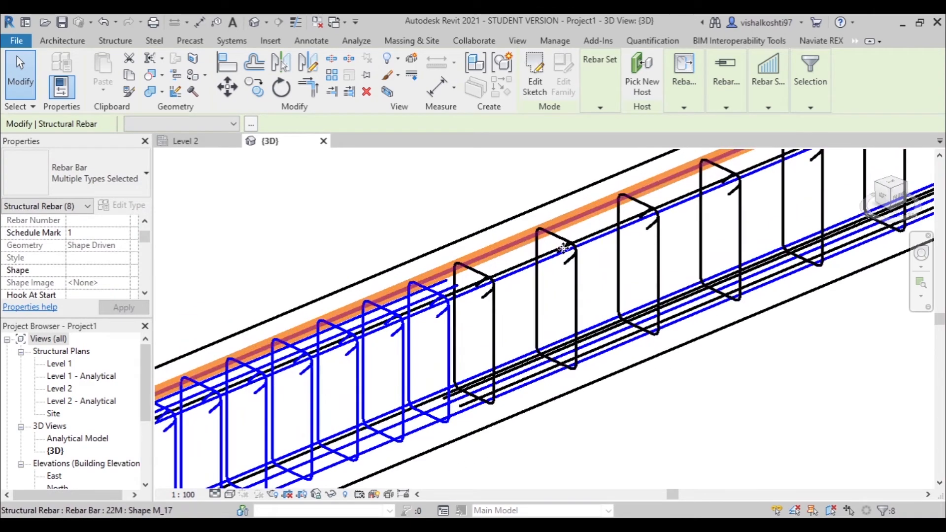
ctrl+click(577, 305)
- Add the two 16M additional bottom span bars to the rebar selection
scroll(601, 347, down, 2)
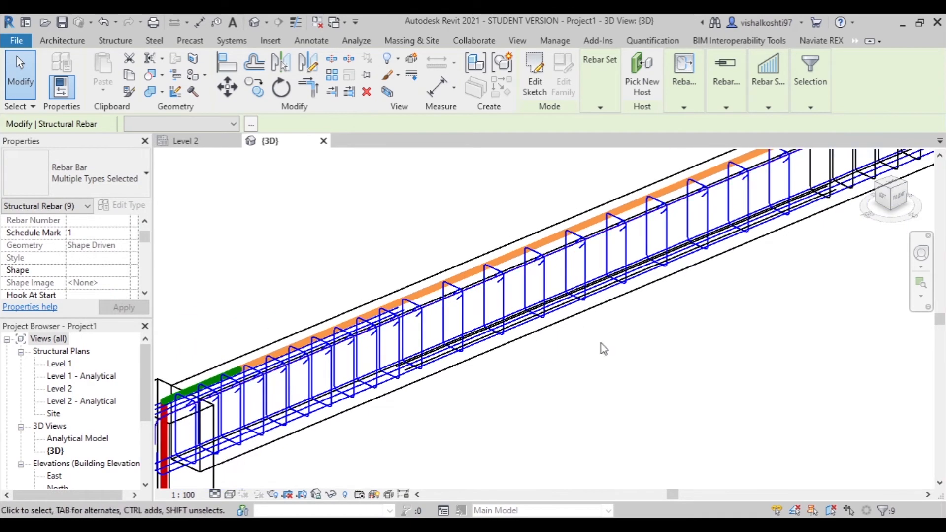
scroll(389, 326, up, 6)
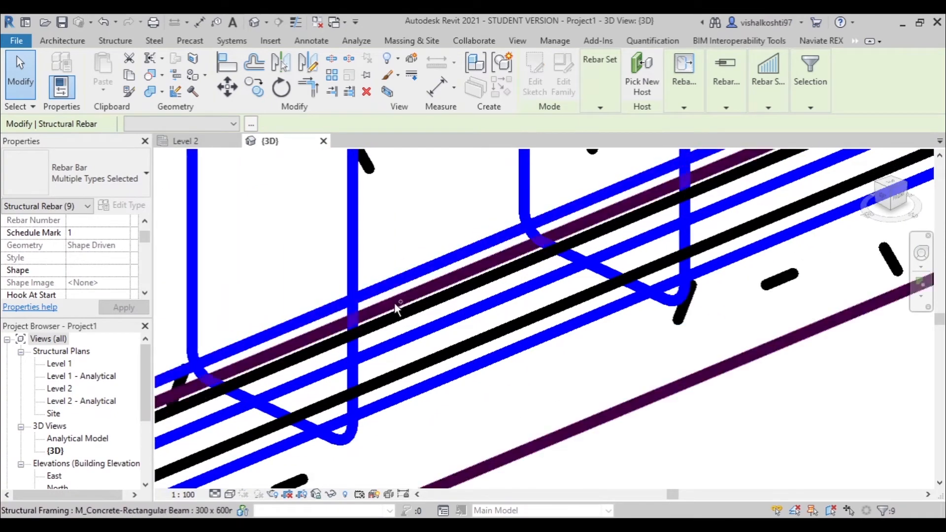
ctrl+click(409, 340)
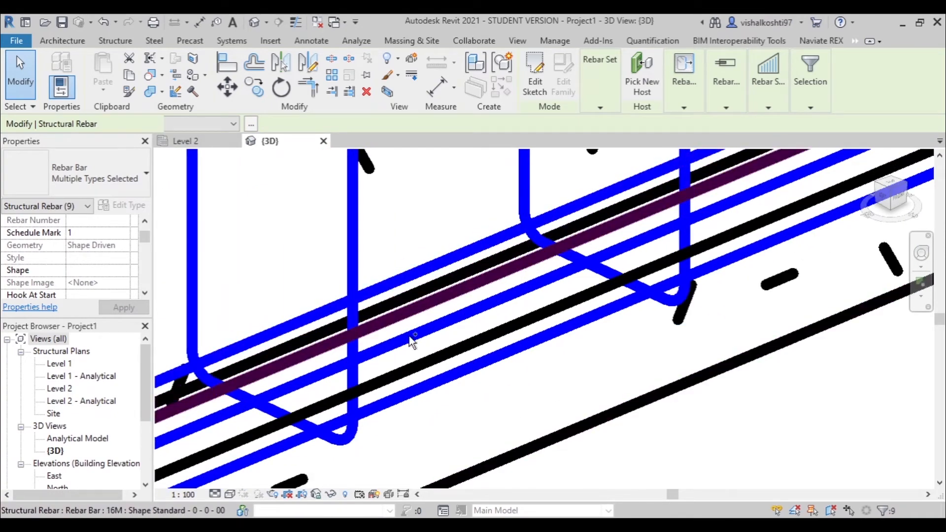
ctrl+click(437, 365)
- Add the two 16M additional top bars at the right column and the stirrup set beside it to the selection
scroll(434, 362, down, 4)
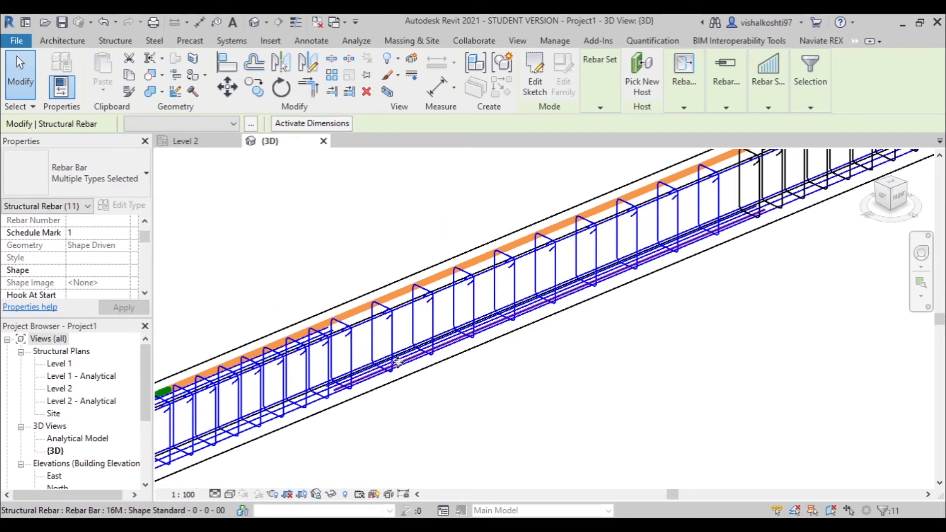
scroll(398, 362, down, 4)
scroll(765, 177, up, 5)
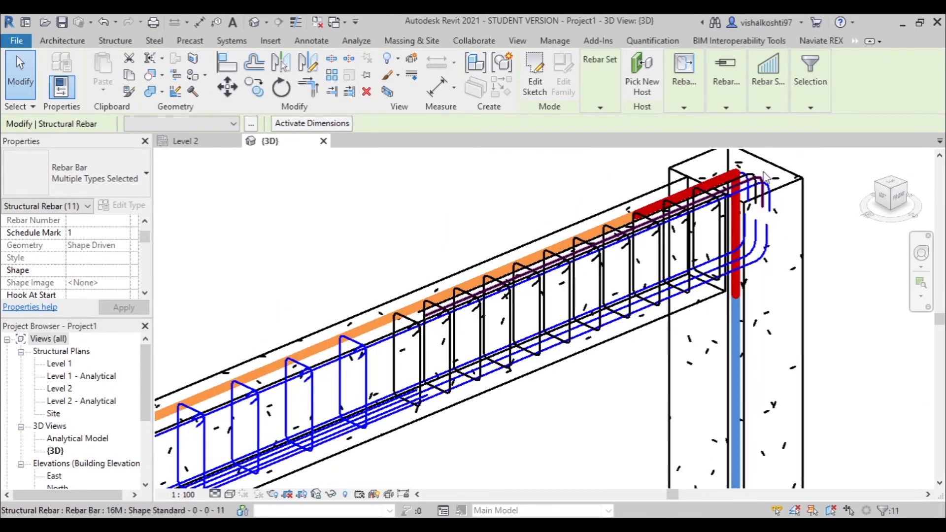
scroll(765, 177, up, 5)
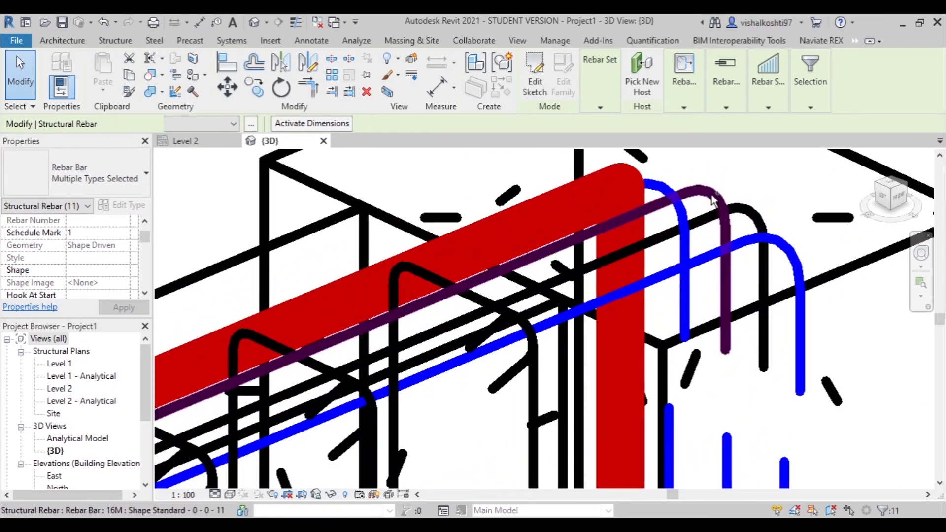
ctrl+click(712, 196)
ctrl+click(749, 208)
scroll(743, 189, down, 4)
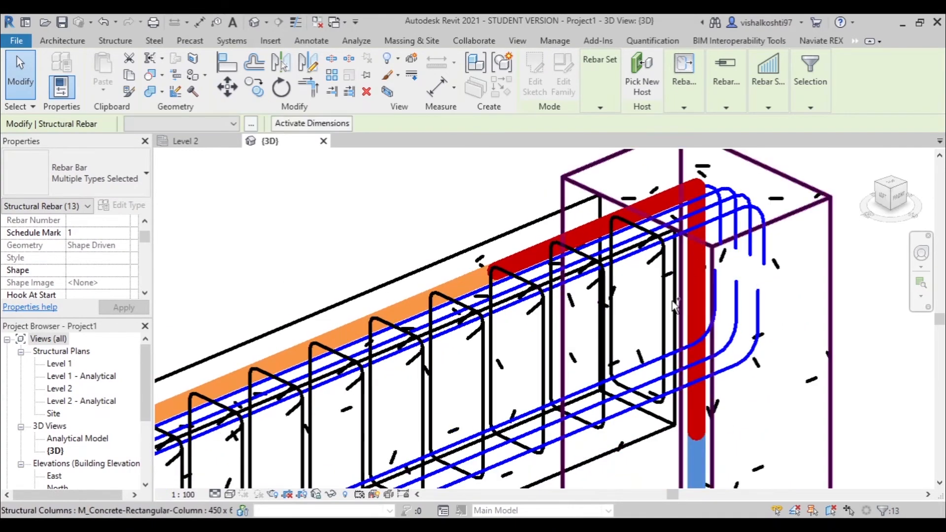
ctrl+click(662, 307)
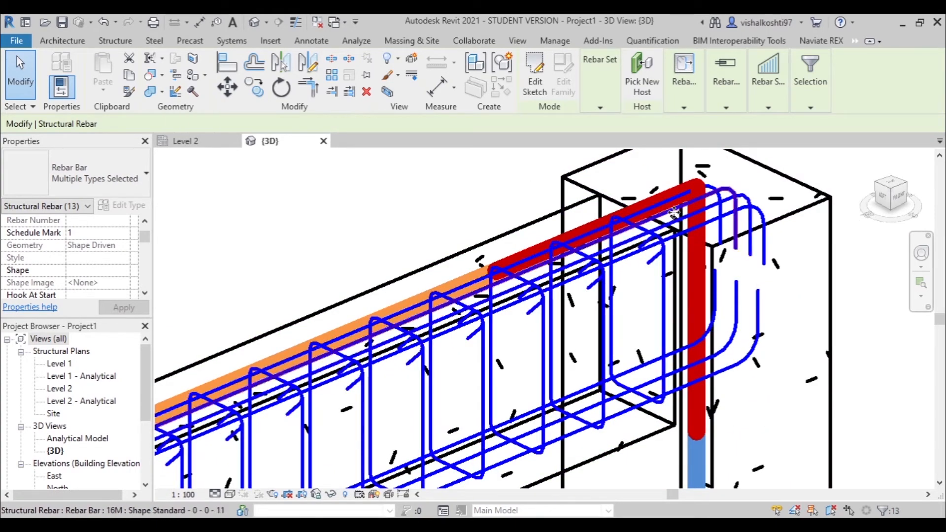
- Add the remaining 16M top bar at the right column to the rebar selection
ctrl+click(674, 212)
scroll(675, 212, down, 5)
scroll(412, 298, up, 6)
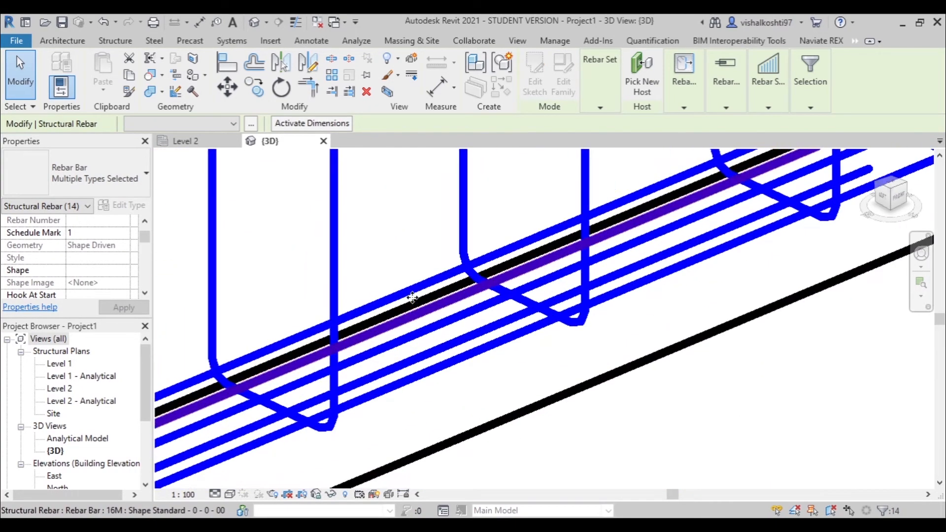
scroll(413, 297, down, 5)
- Set the selected rebar to view unobscured and as solid in the Analytical Model and {3D} views
scroll(89, 261, down, 3)
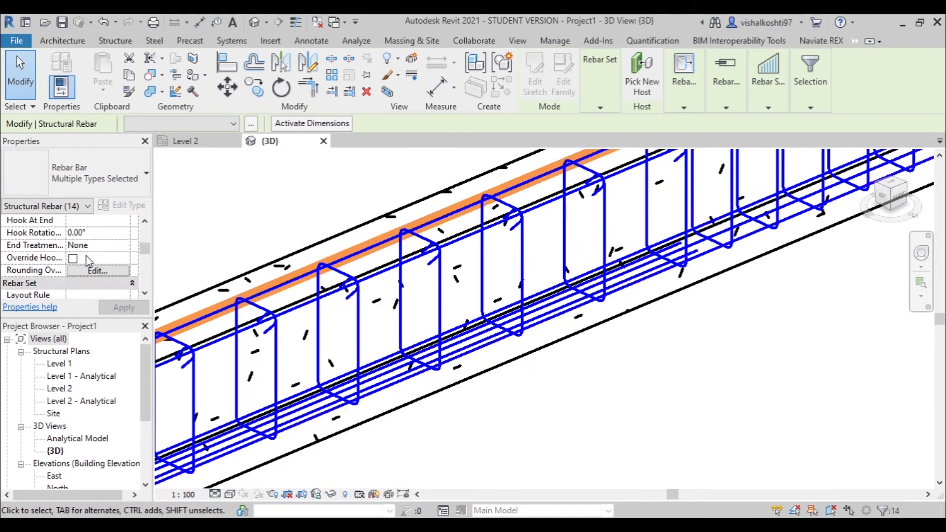
scroll(113, 267, down, 3)
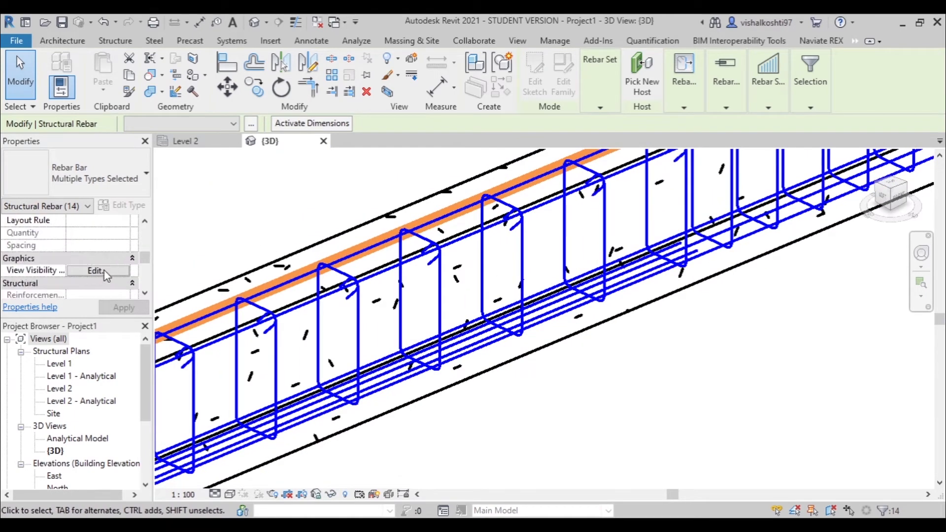
click(99, 271)
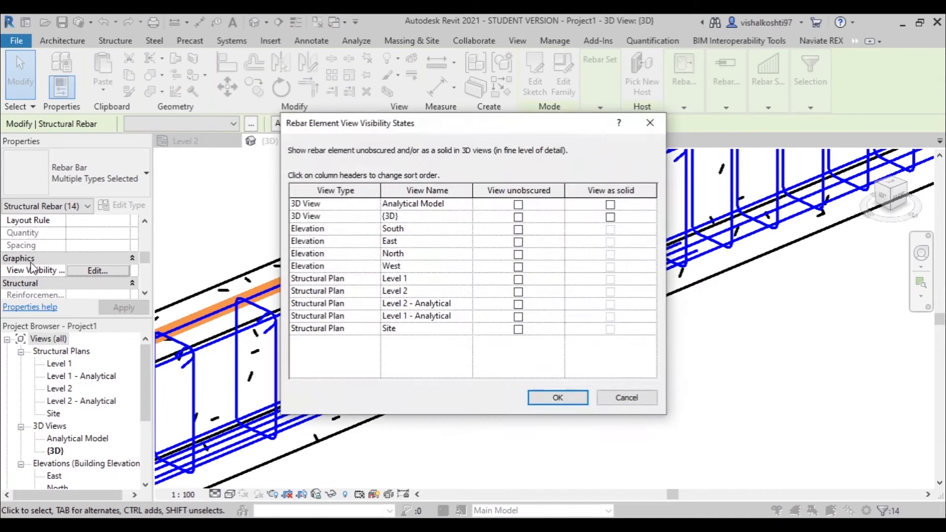
click(519, 204)
click(611, 204)
click(611, 217)
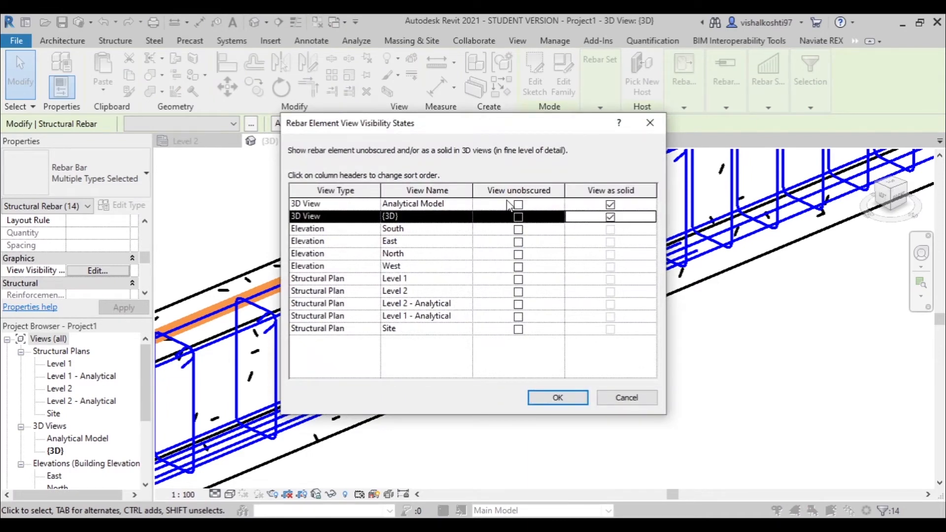
click(518, 205)
click(519, 216)
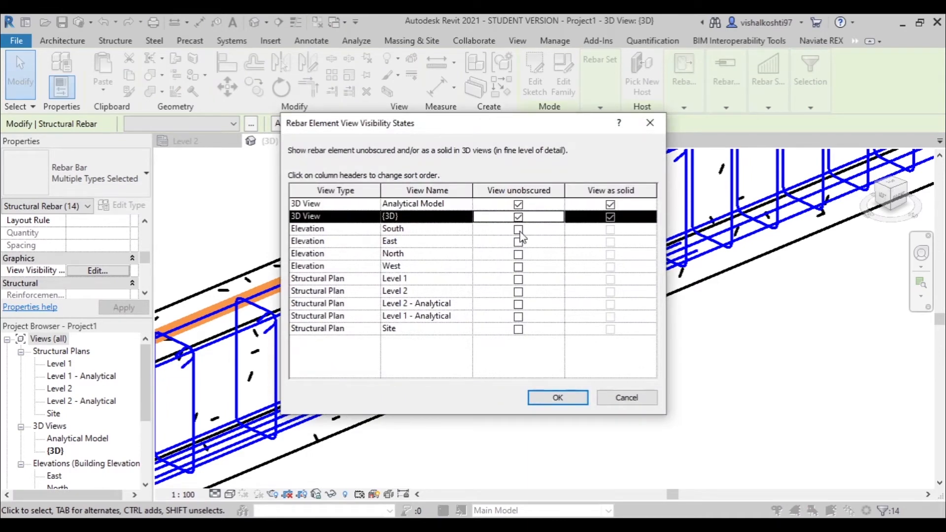
- Show the selected rebar unobscured in all four elevations and all five structural plans, and apply the view visibility states
click(518, 230)
click(519, 241)
click(519, 254)
click(518, 267)
click(518, 279)
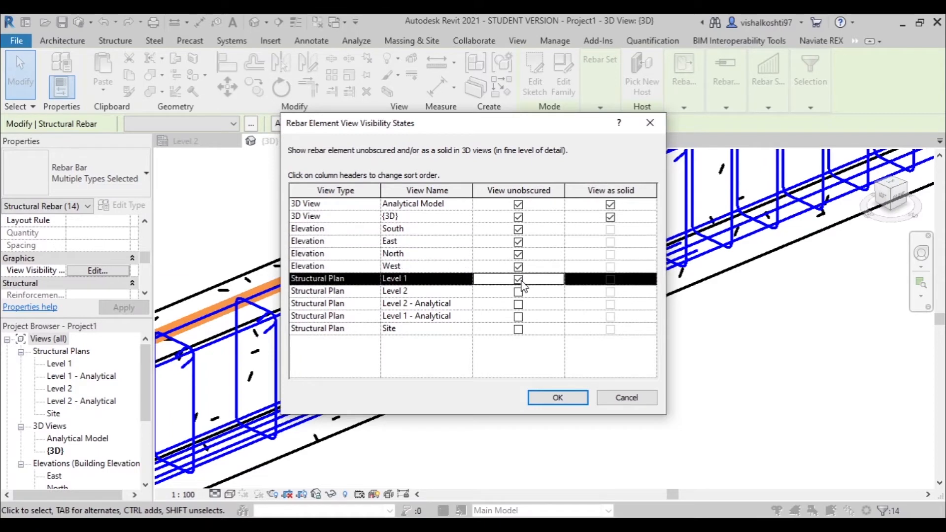
click(519, 292)
click(519, 304)
click(518, 316)
click(519, 330)
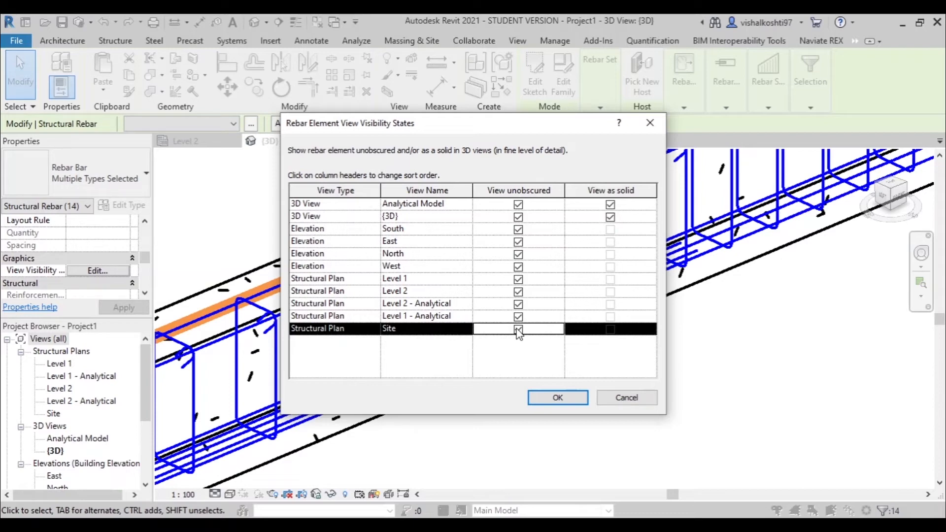
click(558, 397)
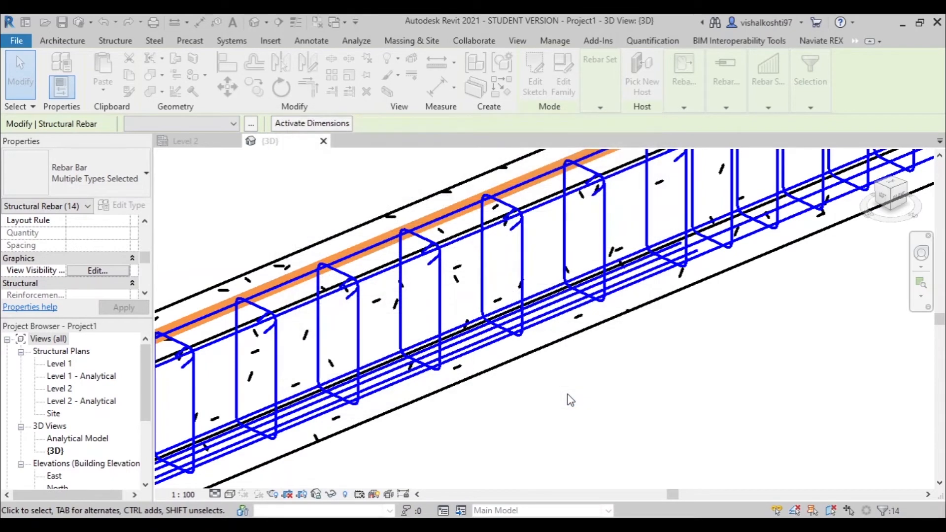
- Select both 450 x 600mm concrete columns and start the Naviate REX column reinforcement
scroll(607, 244, down, 6)
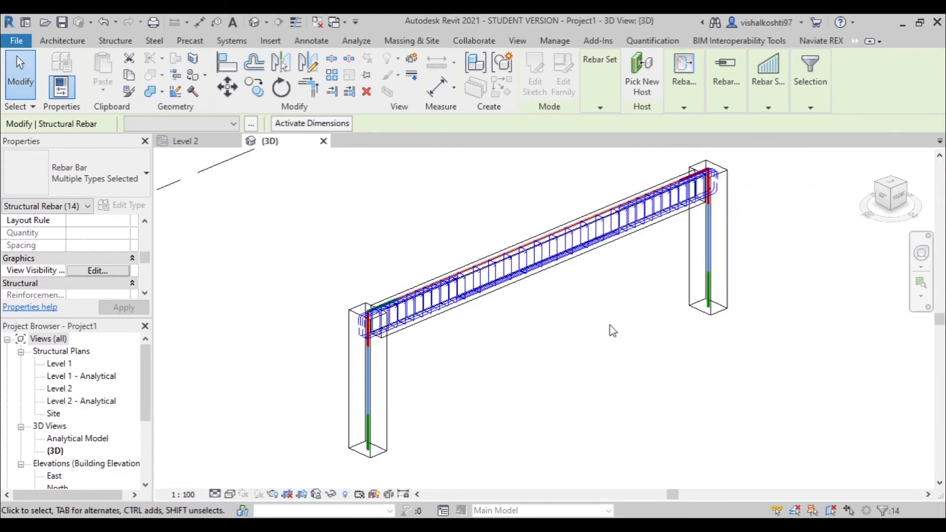
click(715, 264)
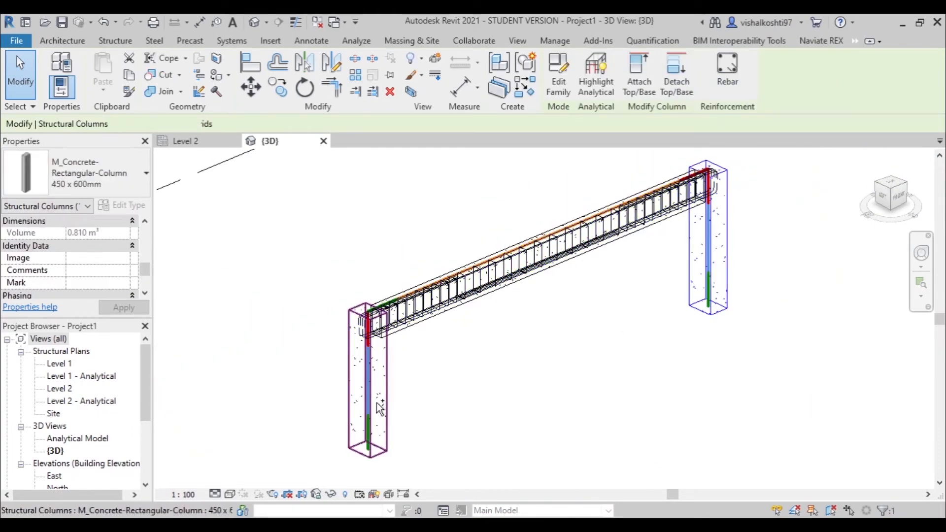
click(821, 40)
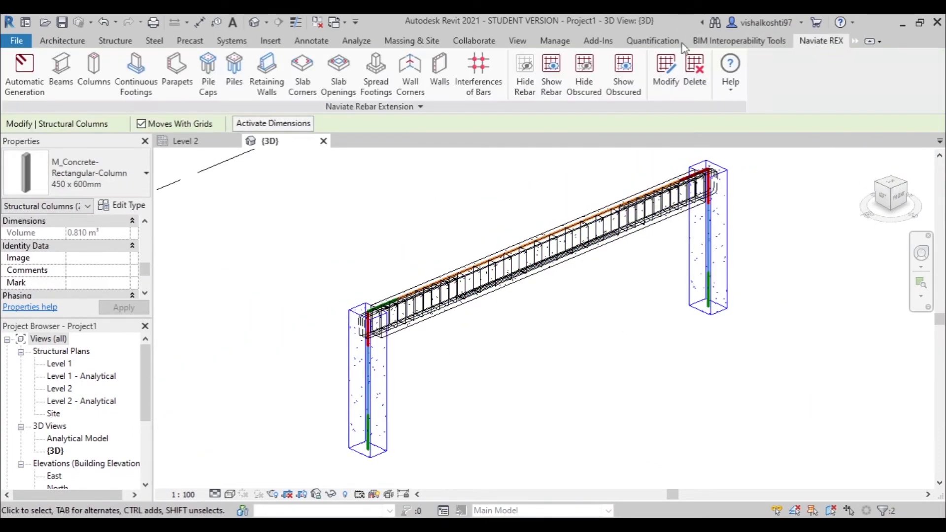
click(98, 73)
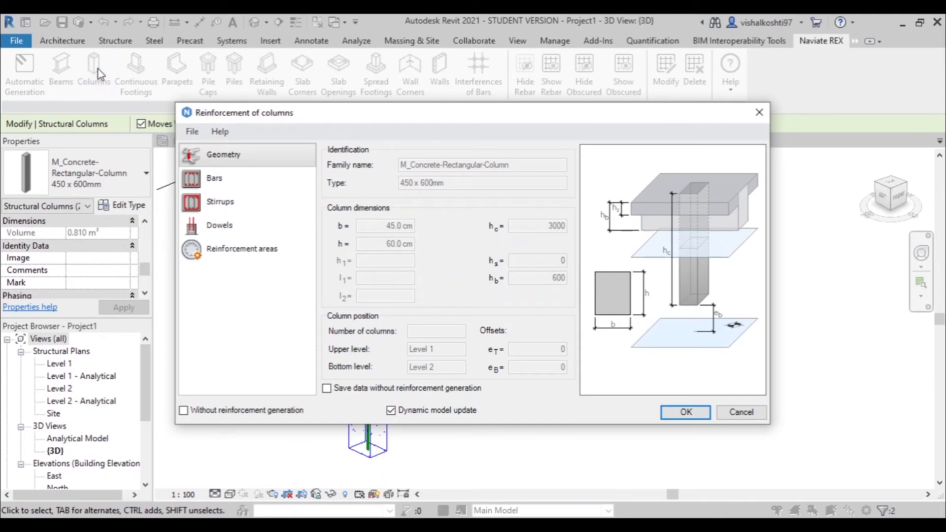
- Set the columns' main bars to 22M with four bars in each direction
click(203, 178)
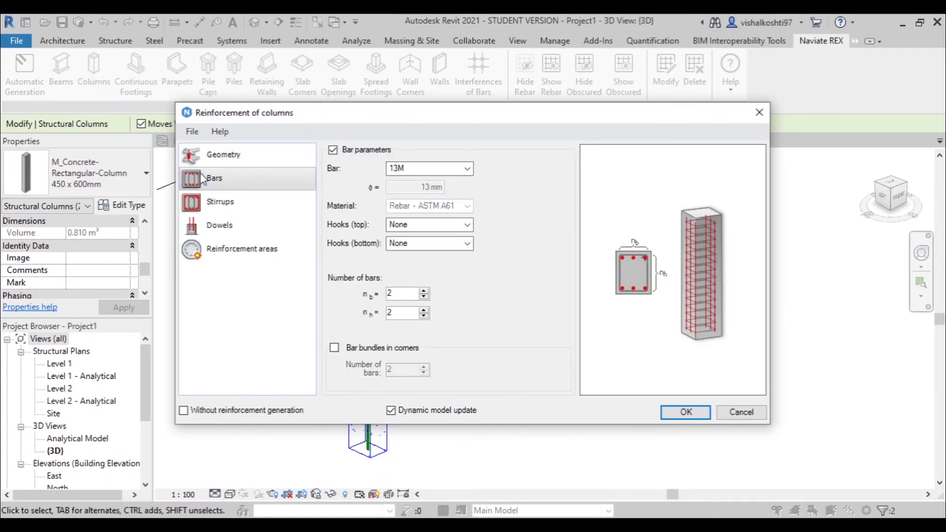
click(419, 168)
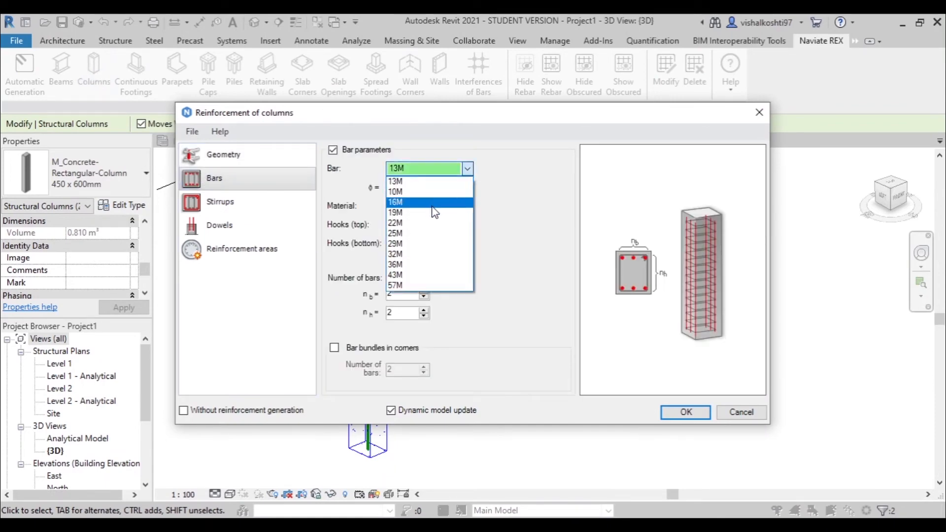
click(445, 225)
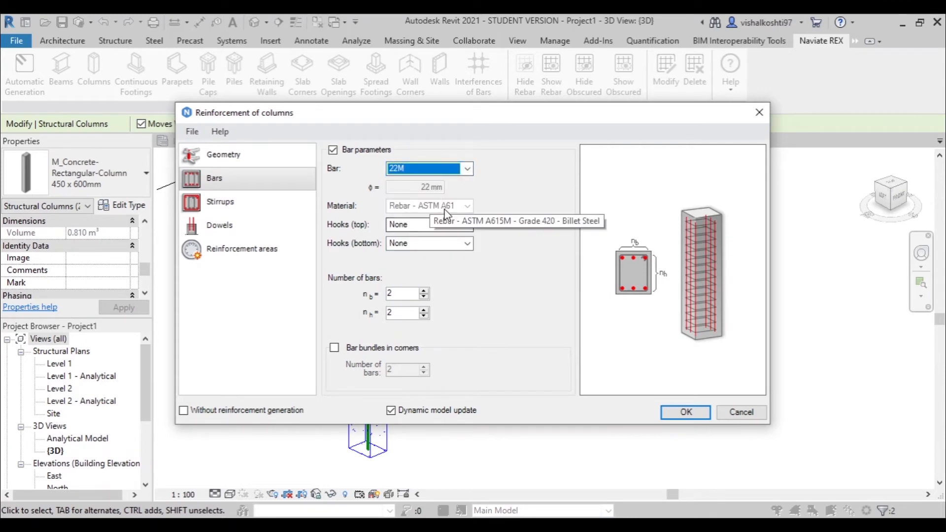
click(425, 291)
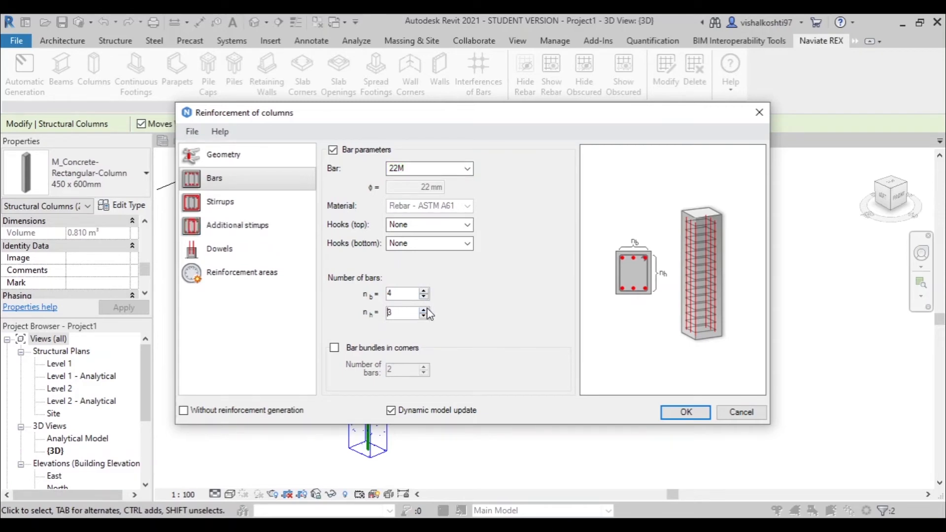
- Set the column stirrups to 10M, keeping the single closed type, 150 mm spacing and ties up to beam
click(212, 209)
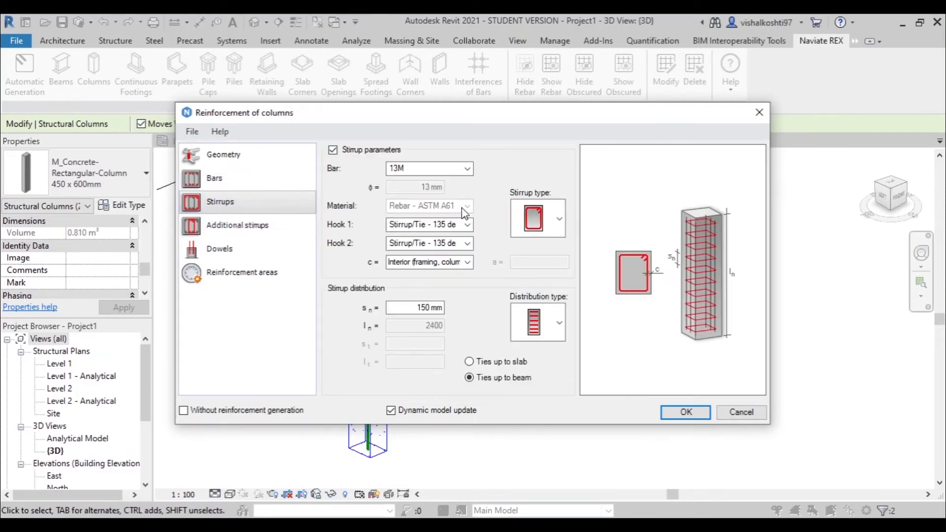
click(453, 170)
click(452, 192)
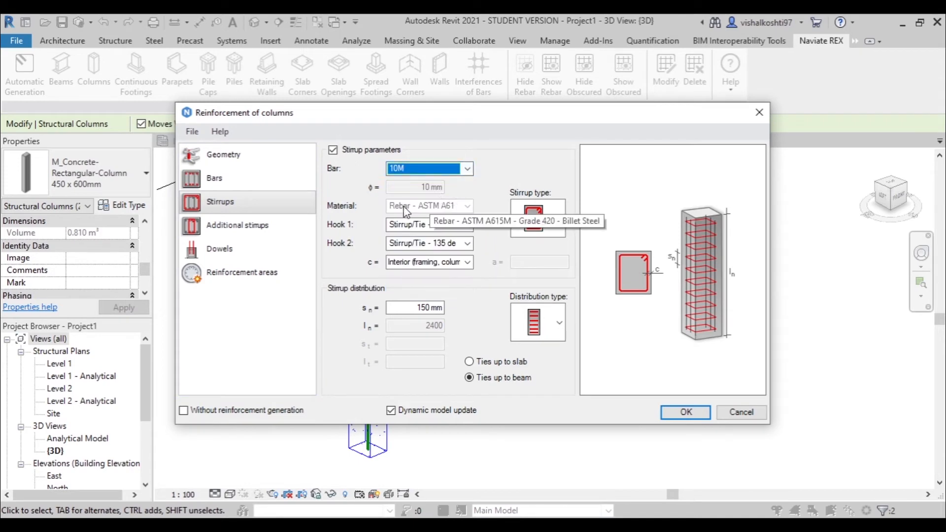
click(546, 219)
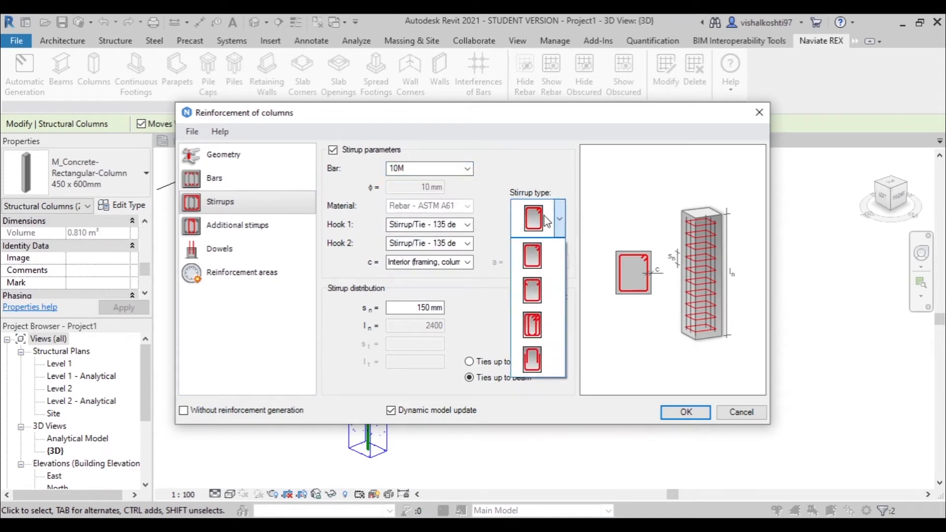
click(539, 207)
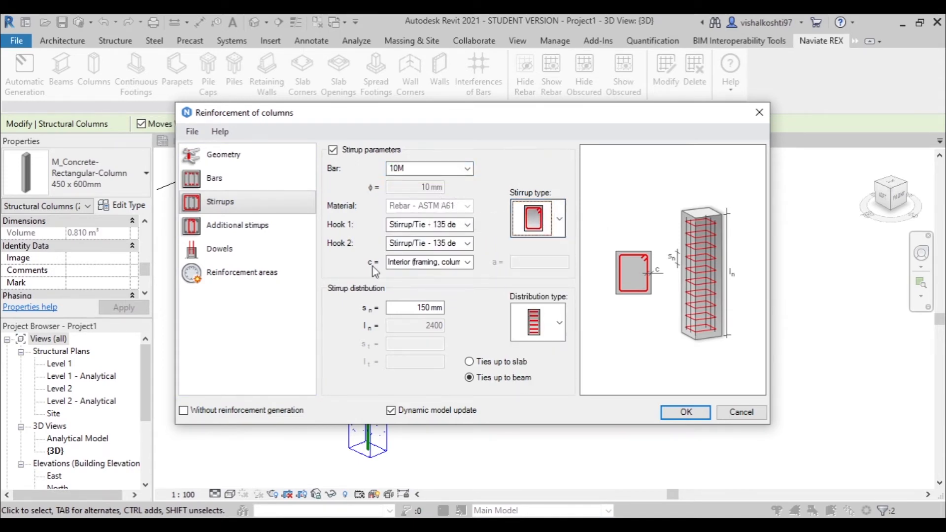
click(424, 308)
double_click(423, 308)
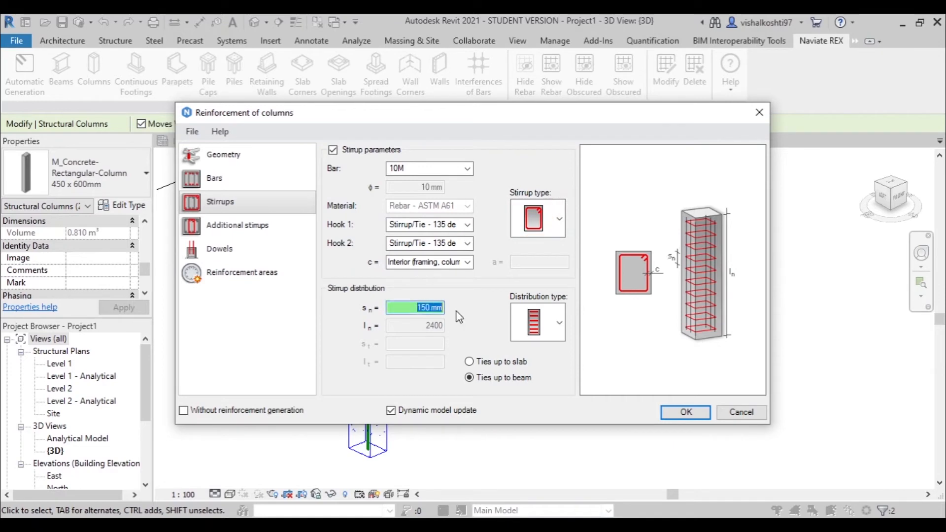
click(503, 364)
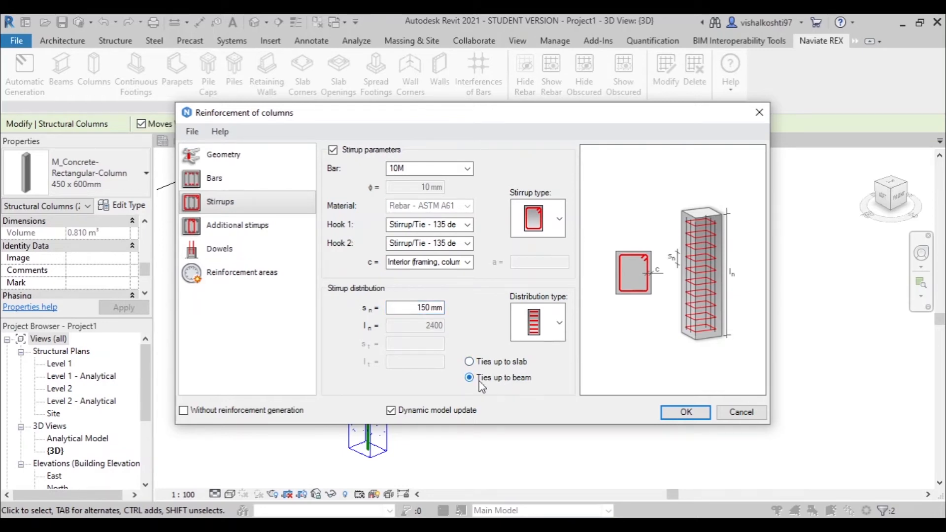
- Try the stirrup distribution with a denser lower zone, and restore the uniform distribution at 150 mm spacing
click(559, 324)
click(536, 411)
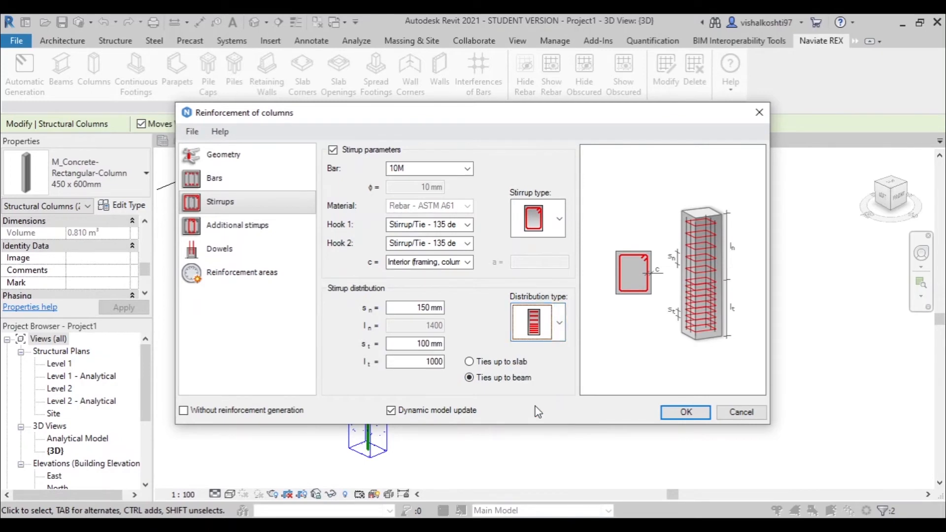
click(535, 327)
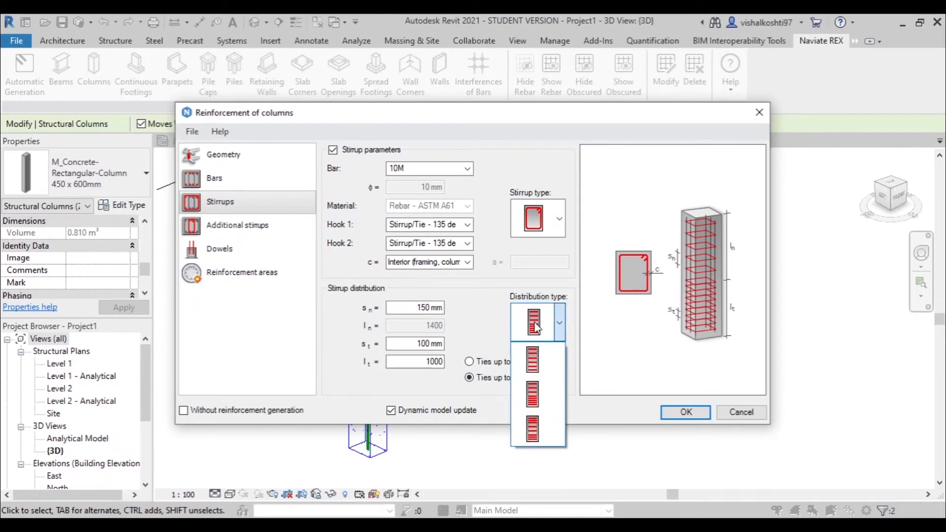
click(537, 372)
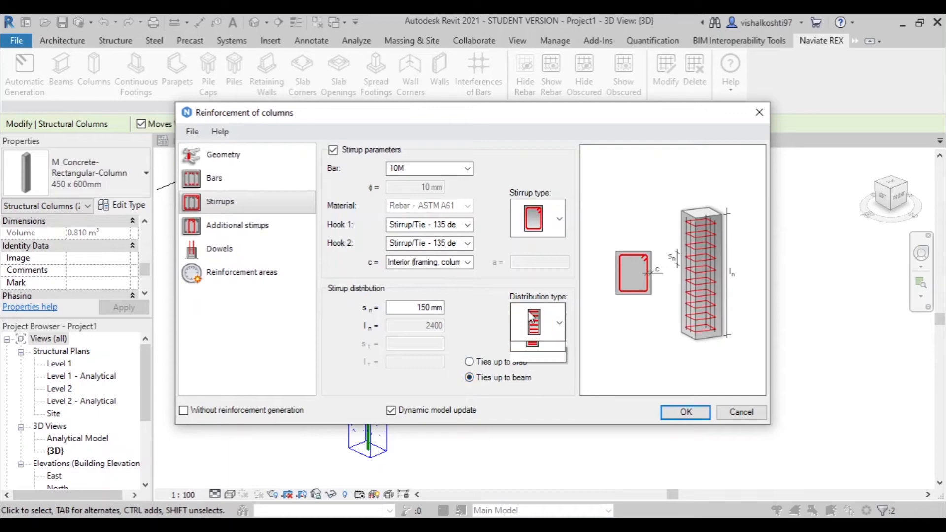
click(533, 321)
click(532, 366)
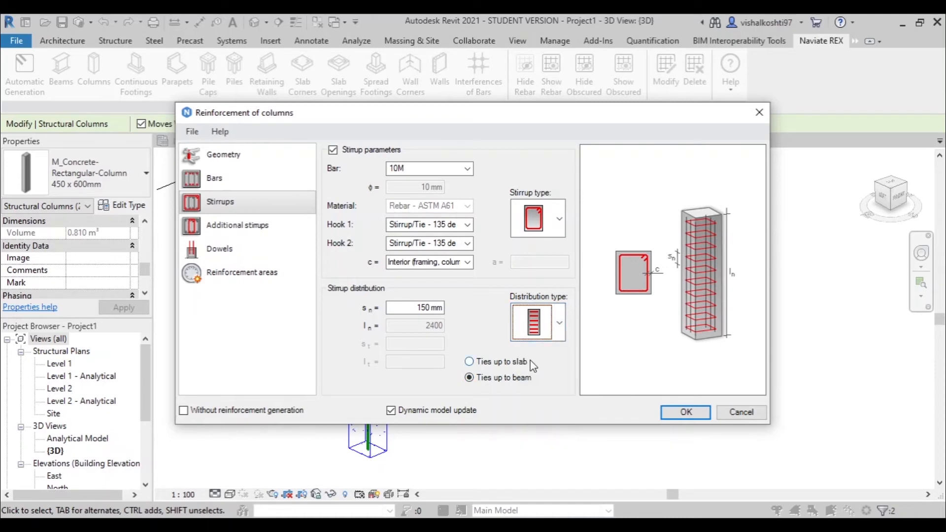
click(536, 326)
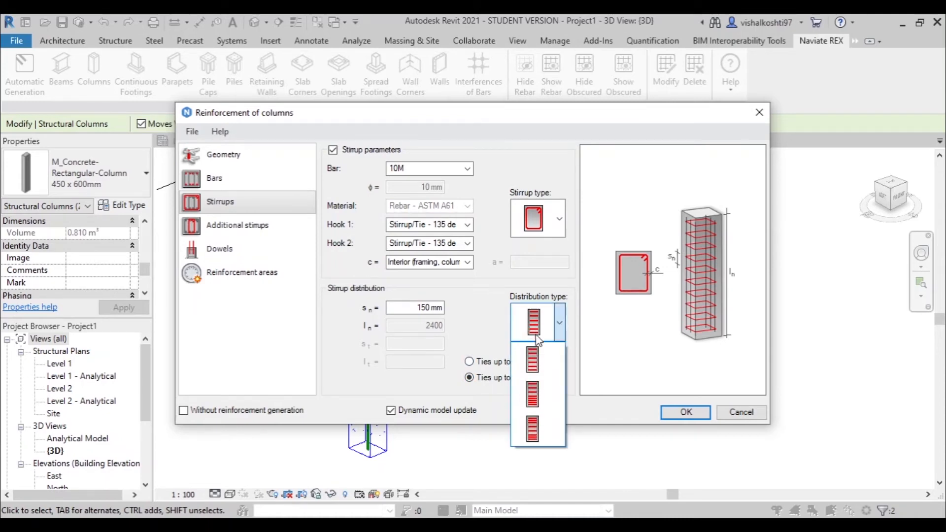
click(551, 401)
click(419, 344)
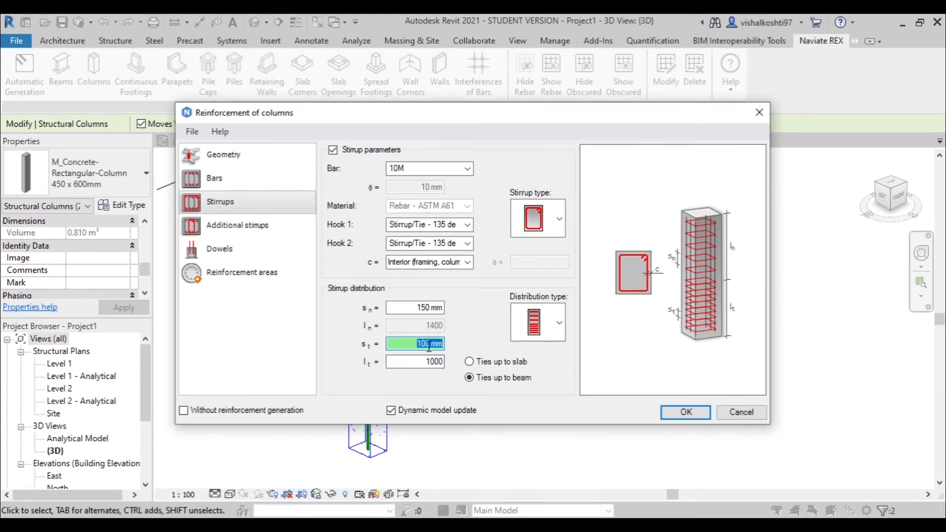
click(512, 333)
click(538, 367)
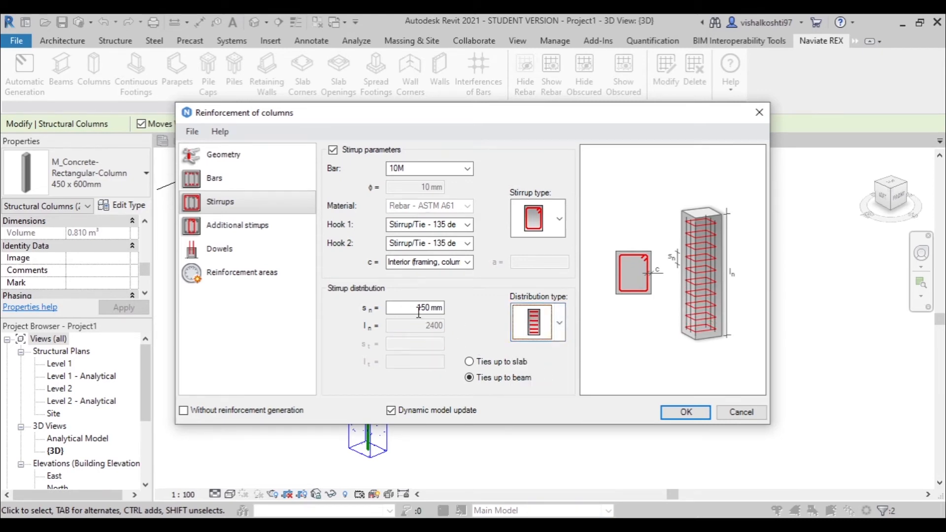
click(416, 308)
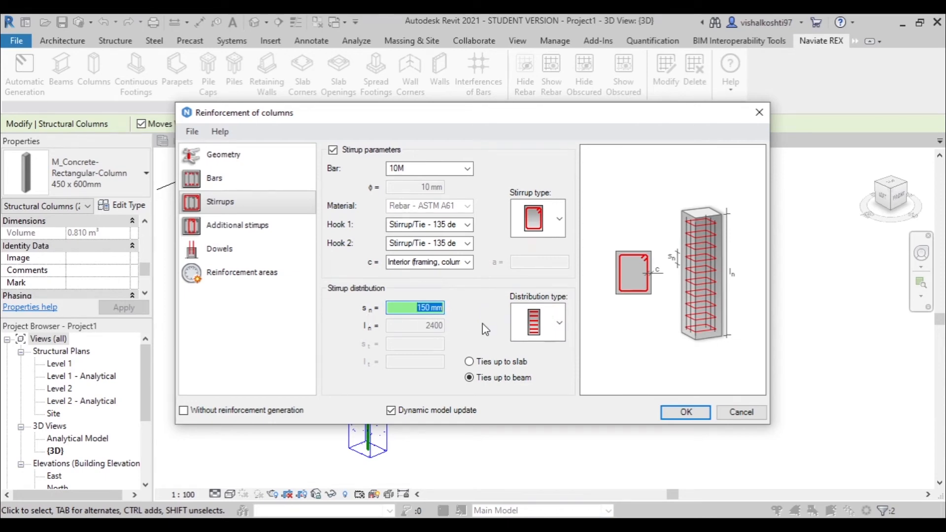
- Review the additional stirrups and choose the straight dowel type extending above the columns
click(236, 227)
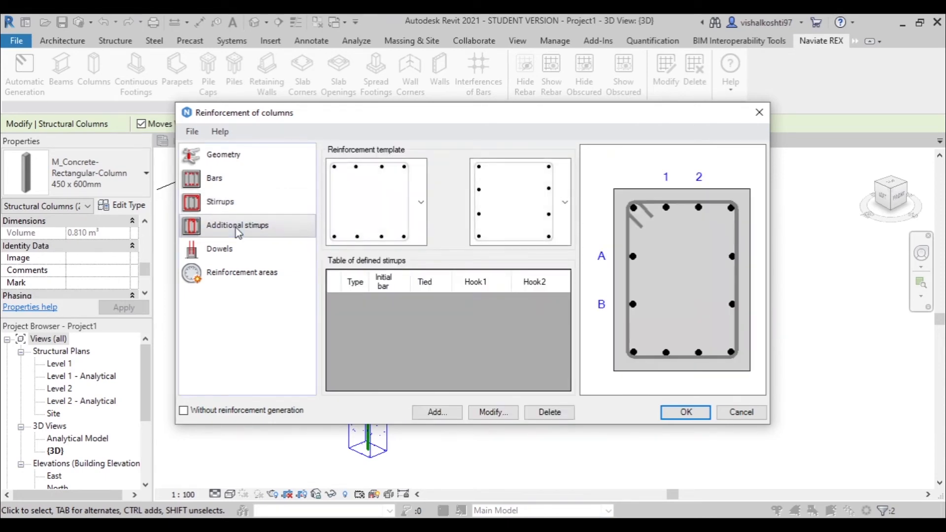
click(227, 250)
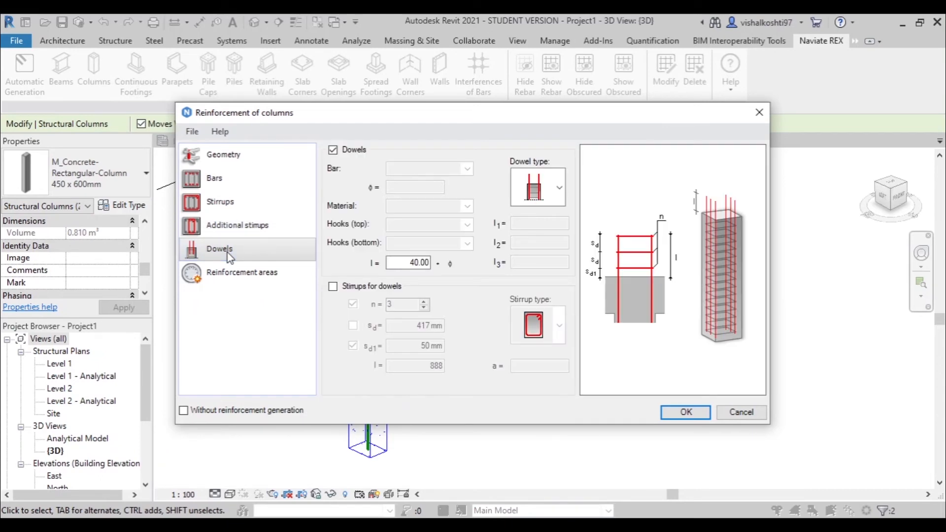
click(541, 187)
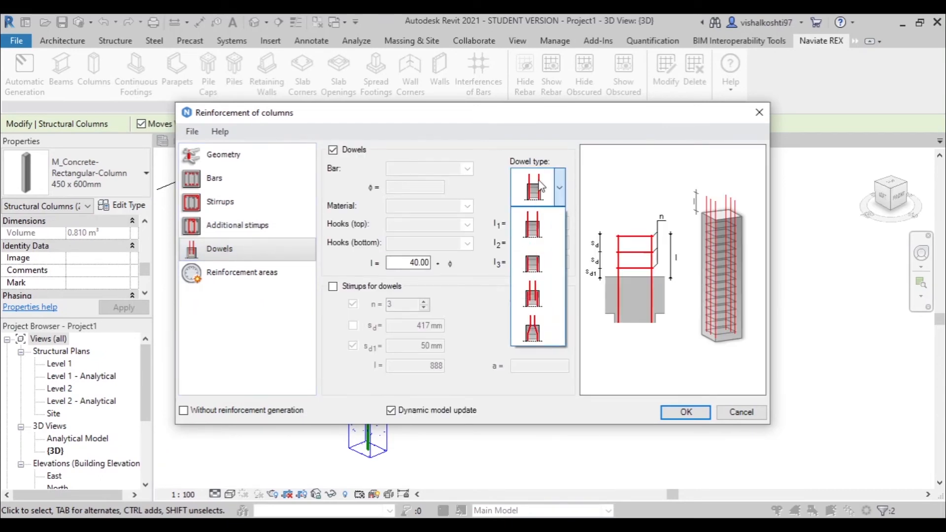
click(533, 227)
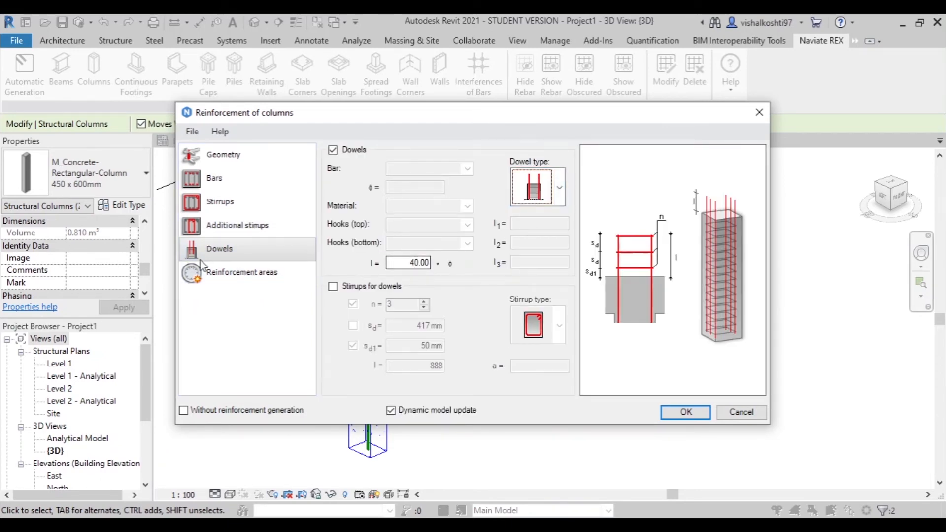
- Set the number of positions in the columns' reinforcement areas to 3 and generate the position table
click(238, 271)
double_click(409, 382)
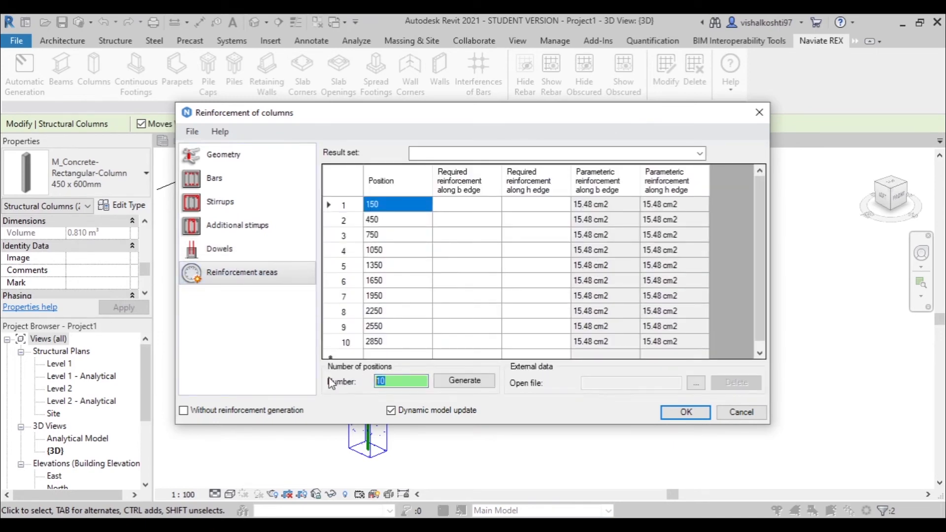
text(3)
scroll(381, 292, down, 1)
scroll(555, 257, up, 1)
click(458, 381)
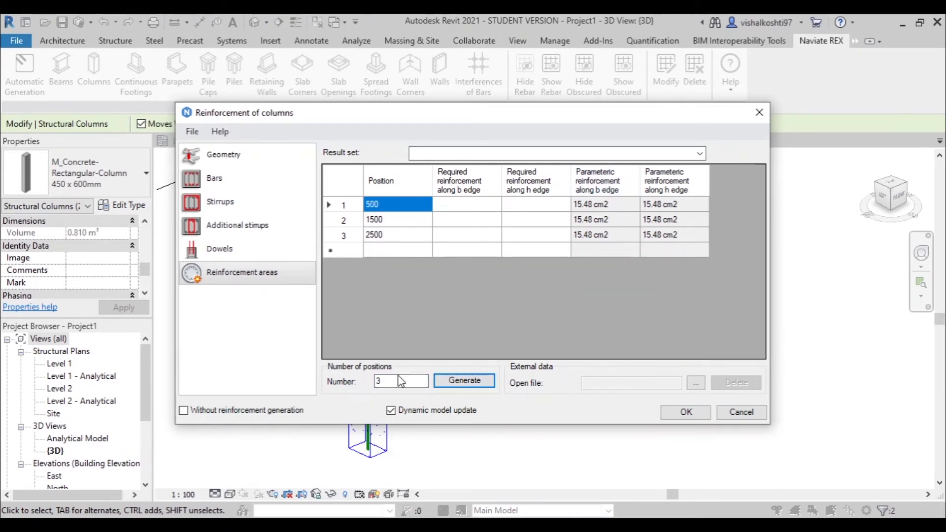
- Review the required and parametric reinforcement values in the position table, and generate the reinforcement in both columns
drag(469, 206, 469, 221)
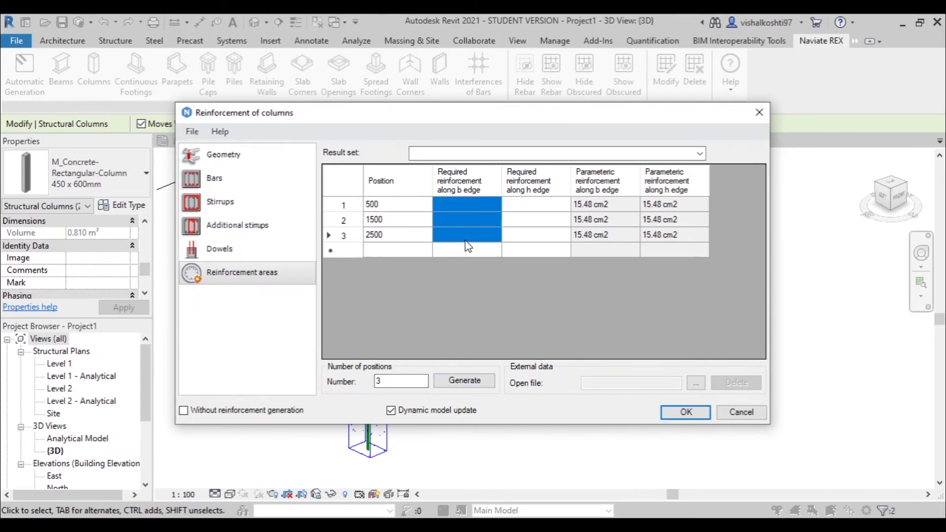
drag(530, 204, 534, 221)
shift+click(527, 235)
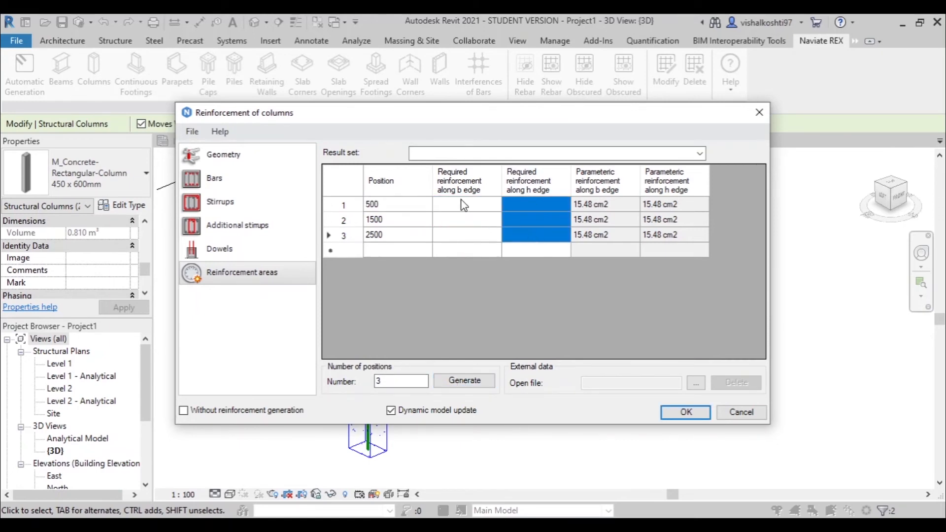
drag(624, 207, 631, 245)
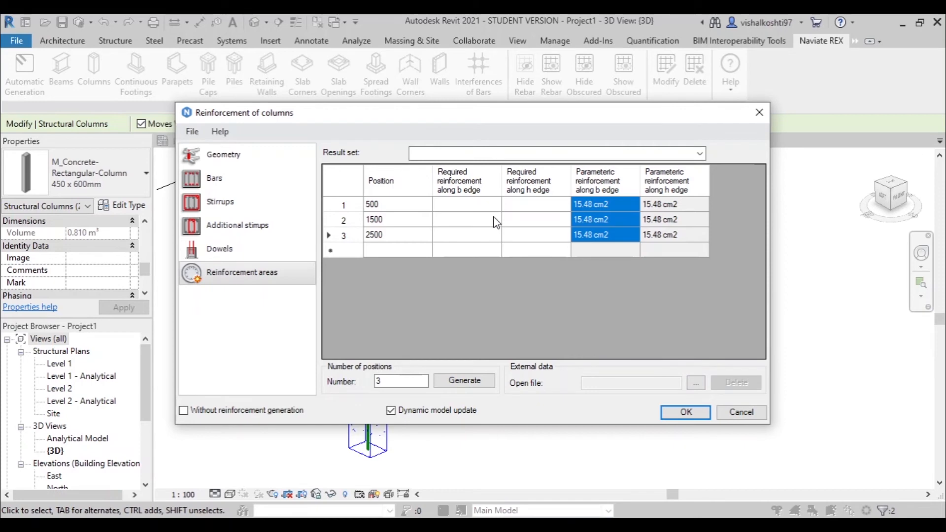
click(691, 418)
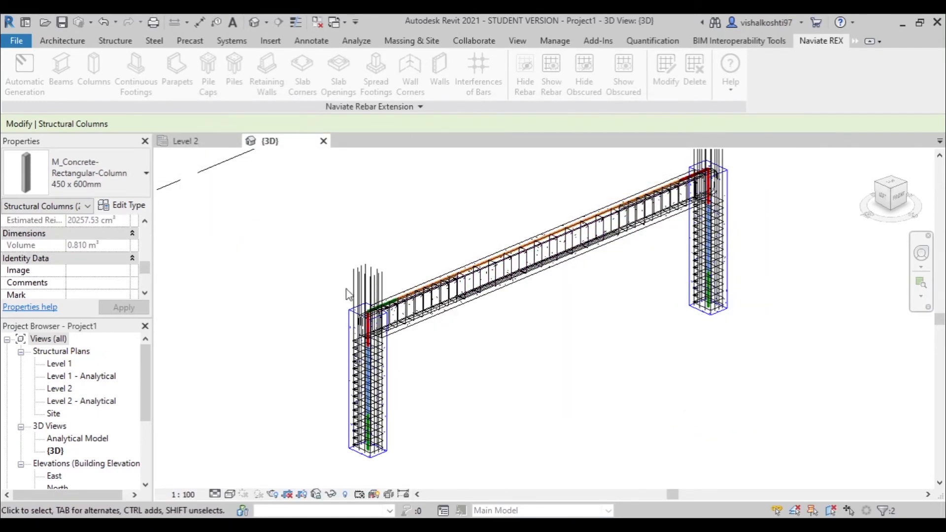
- Select all twelve 22M vertical bars projecting above the near column in the 3D view
scroll(369, 286, up, 4)
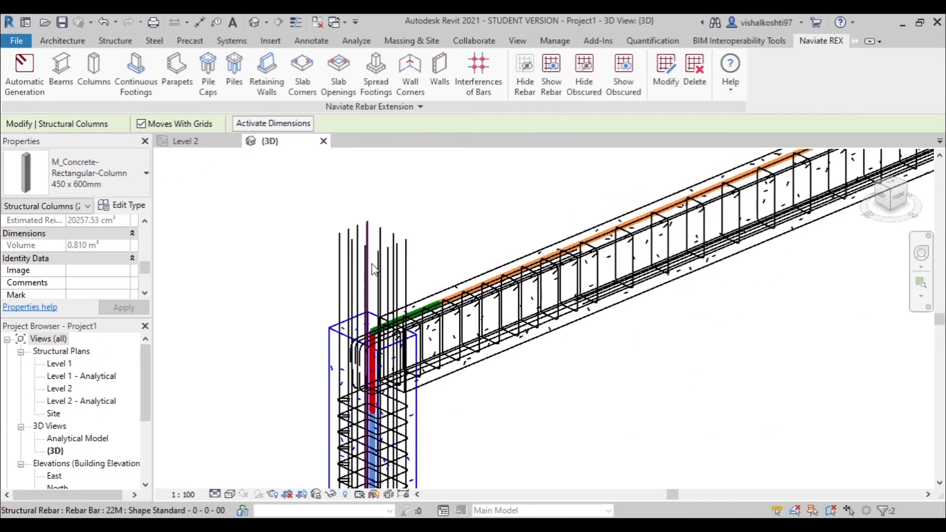
click(318, 223)
click(404, 269)
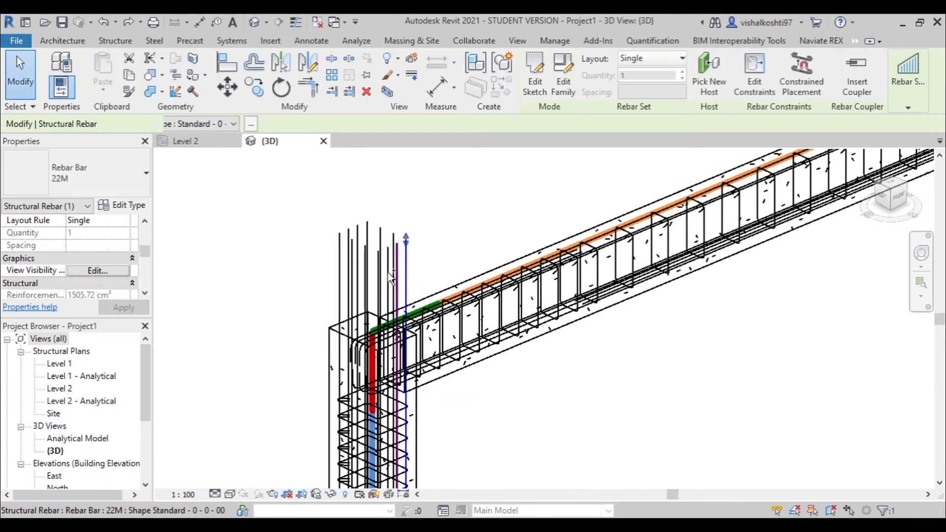
ctrl+click(397, 276)
scroll(373, 276, up, 3)
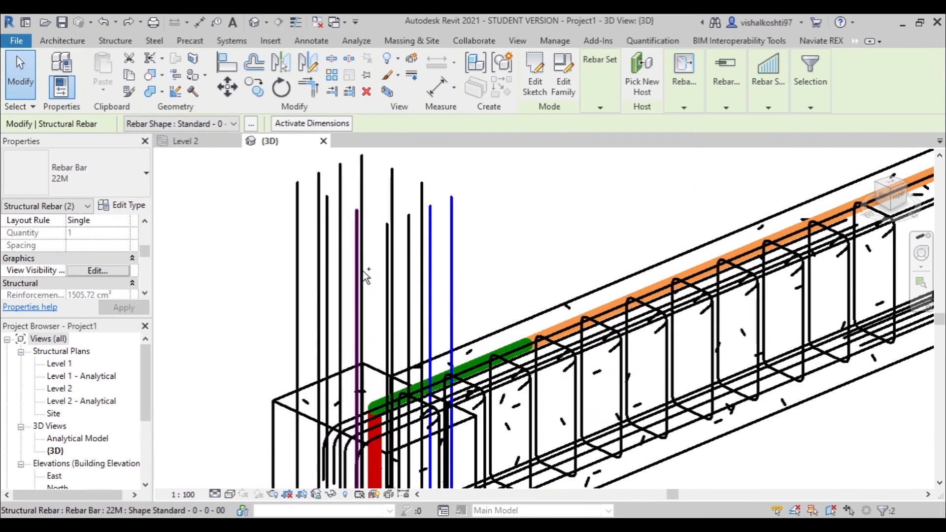
ctrl+click(347, 268)
ctrl+click(340, 264)
ctrl+click(325, 266)
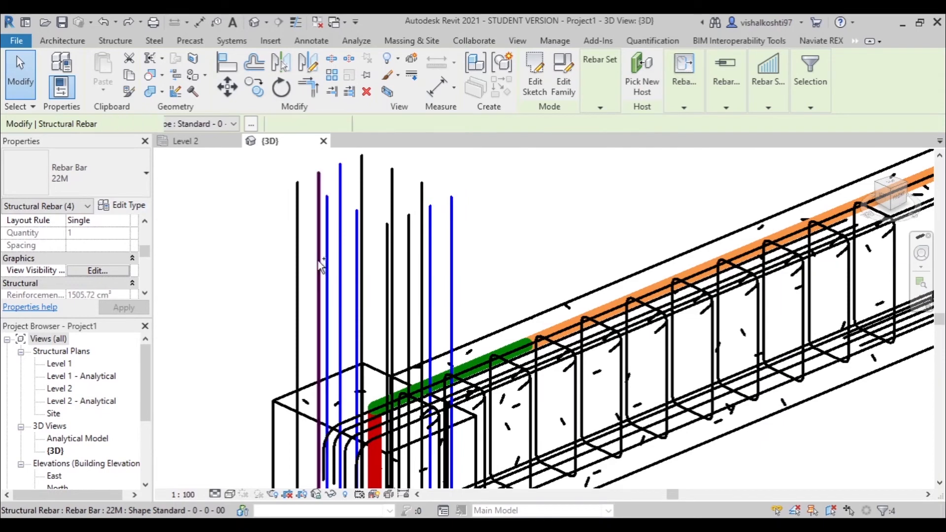
ctrl+click(299, 259)
ctrl+click(321, 266)
ctrl+click(363, 207)
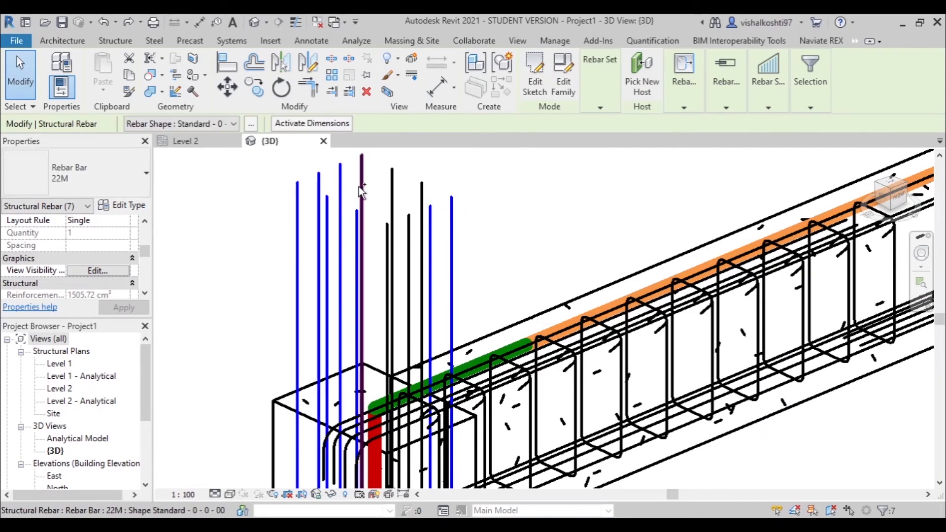
ctrl+click(389, 241)
ctrl+click(409, 227)
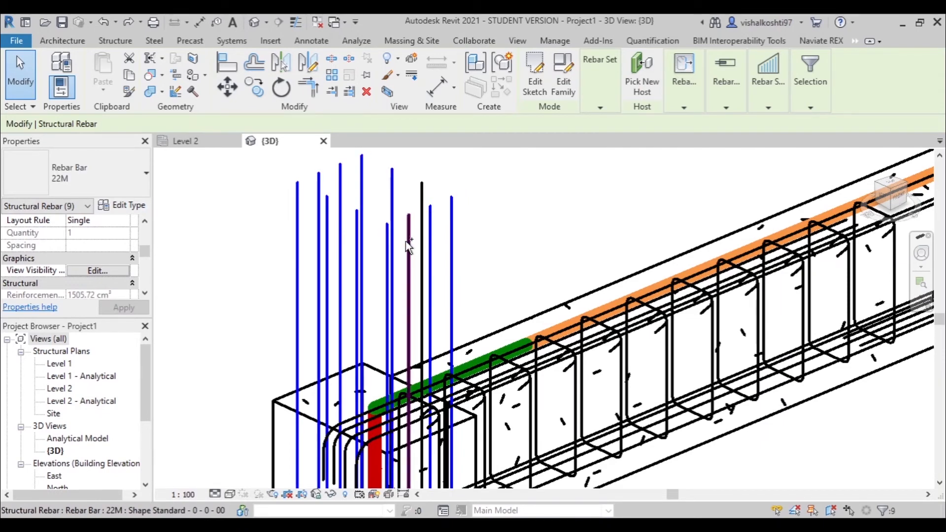
ctrl+click(423, 215)
scroll(373, 212, down, 4)
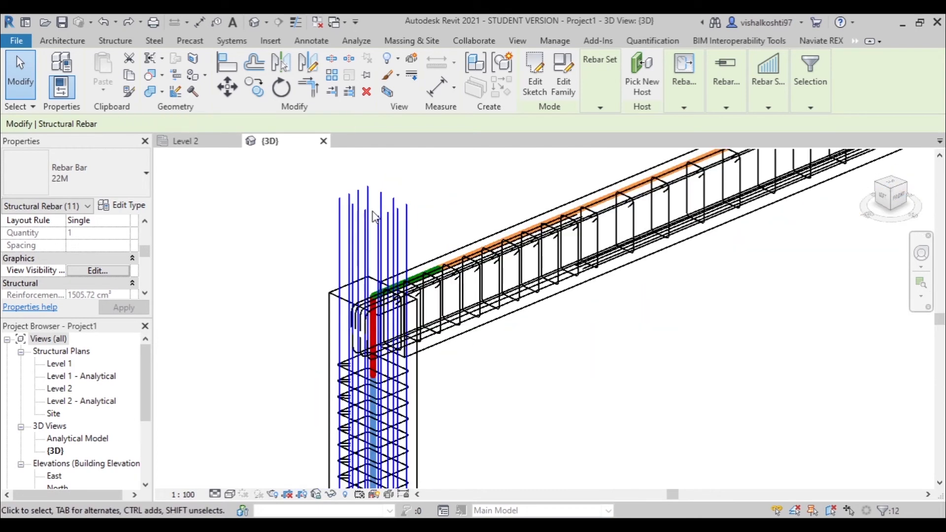
- Add the 10M stirrup sets of the near and far columns to the rebar selection
scroll(391, 448, up, 5)
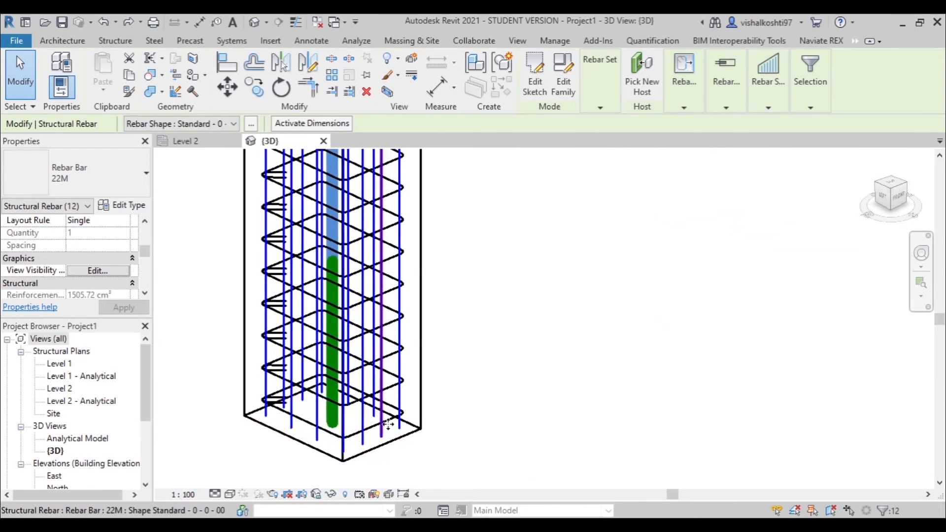
ctrl+click(384, 418)
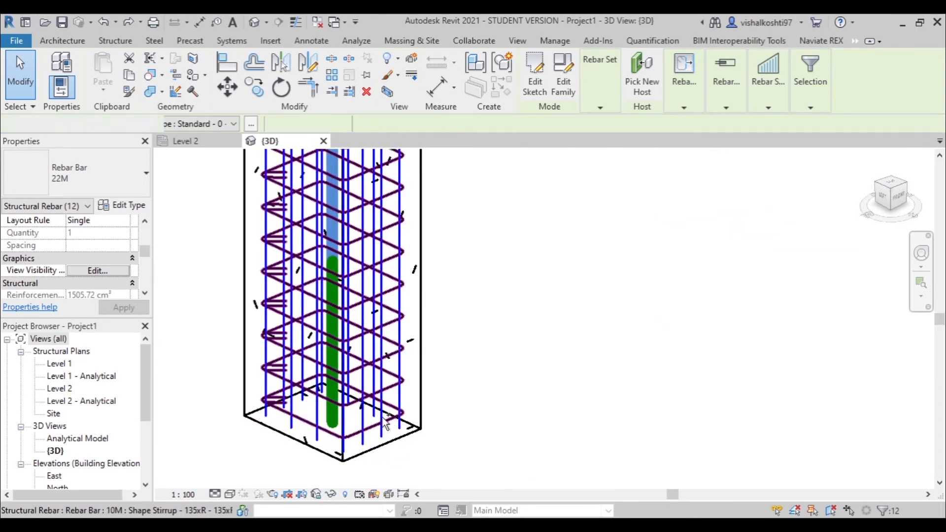
scroll(249, 447, down, 5)
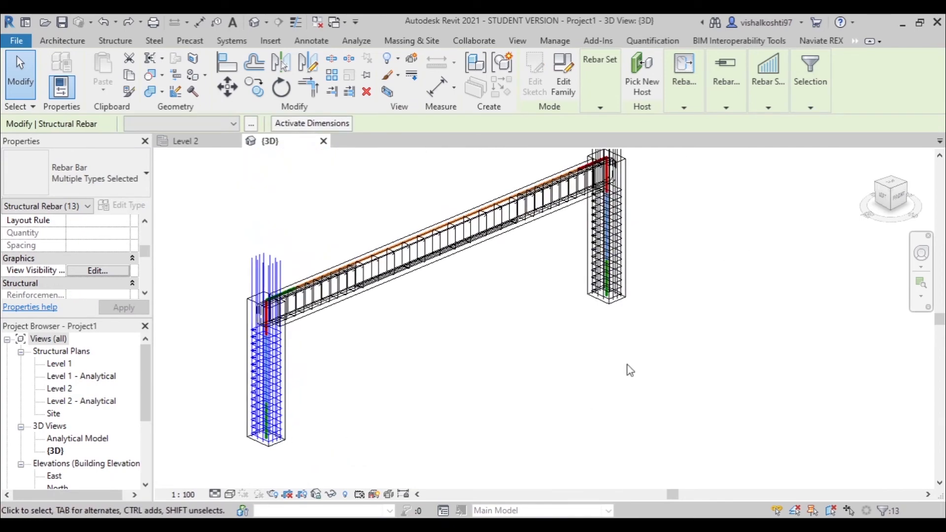
scroll(665, 169, up, 3)
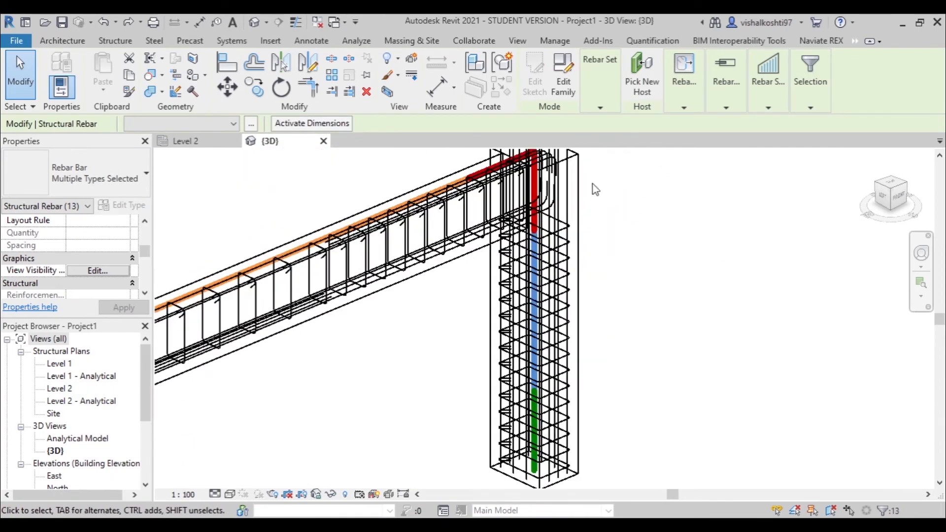
ctrl+click(563, 240)
scroll(519, 439, down, 2)
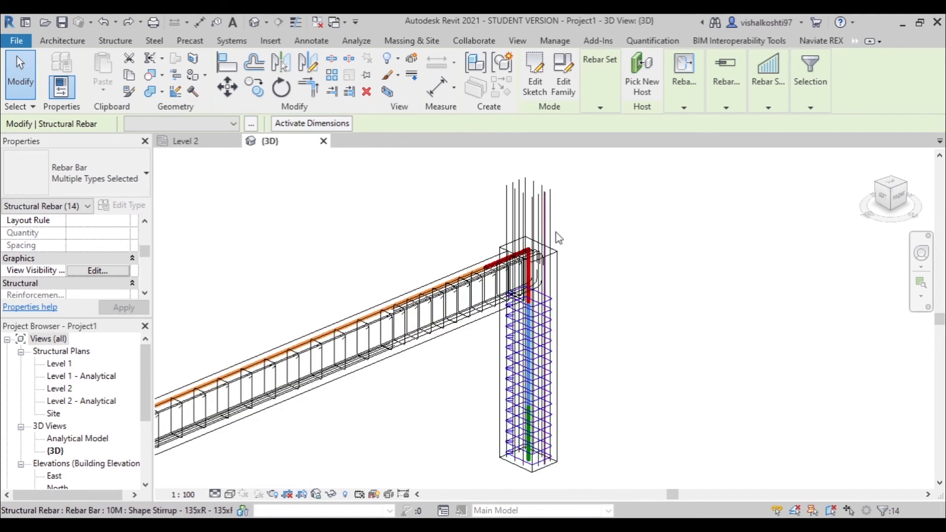
- Add all twelve 22M vertical bars of the far column to the rebar selection
scroll(549, 176, up, 3)
ctrl+click(555, 242)
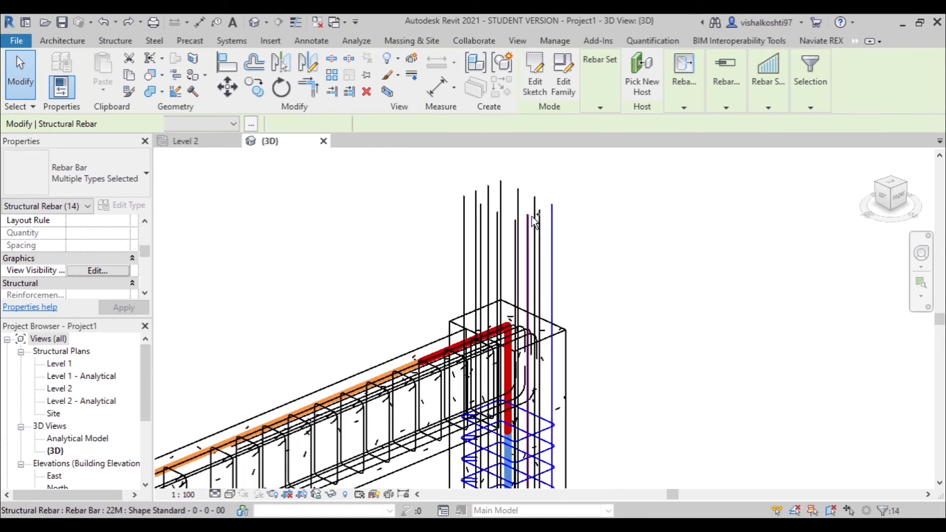
ctrl+click(537, 203)
ctrl+click(519, 195)
ctrl+click(501, 197)
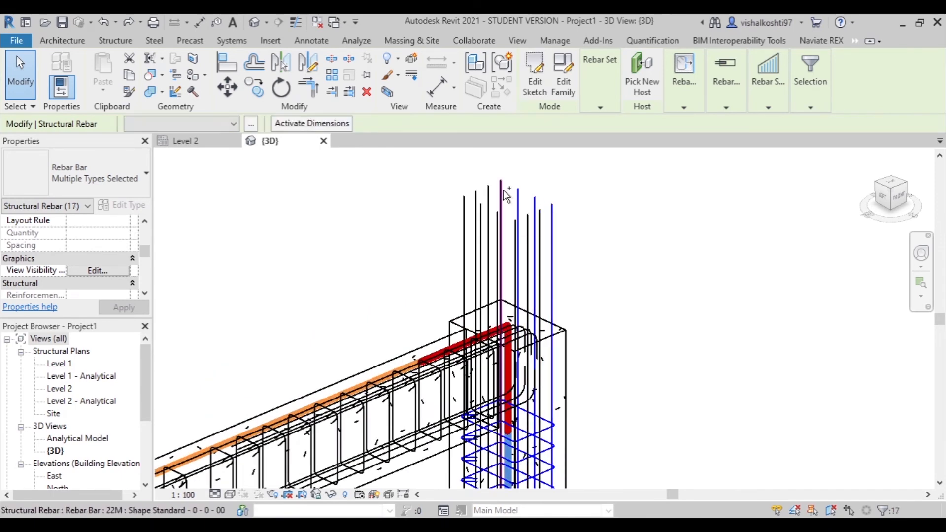
ctrl+click(488, 199)
ctrl+click(481, 205)
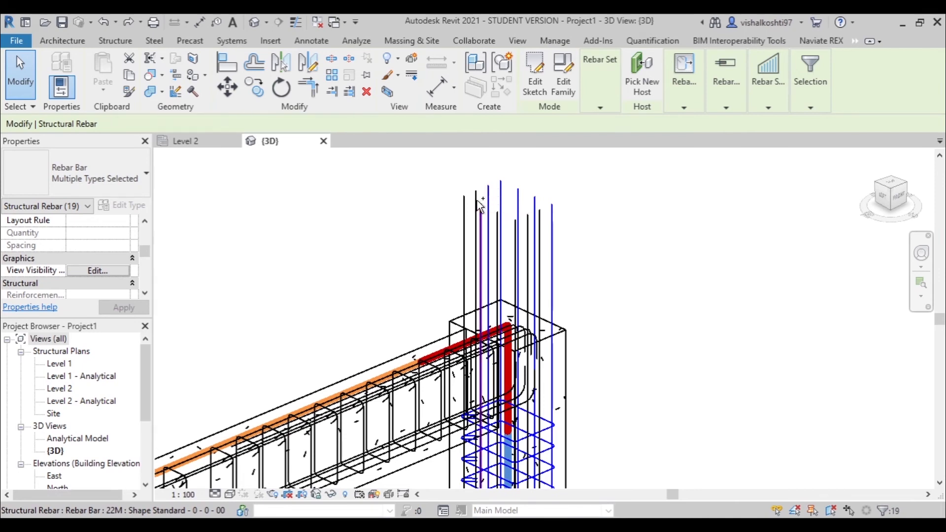
ctrl+click(465, 212)
ctrl+click(526, 254)
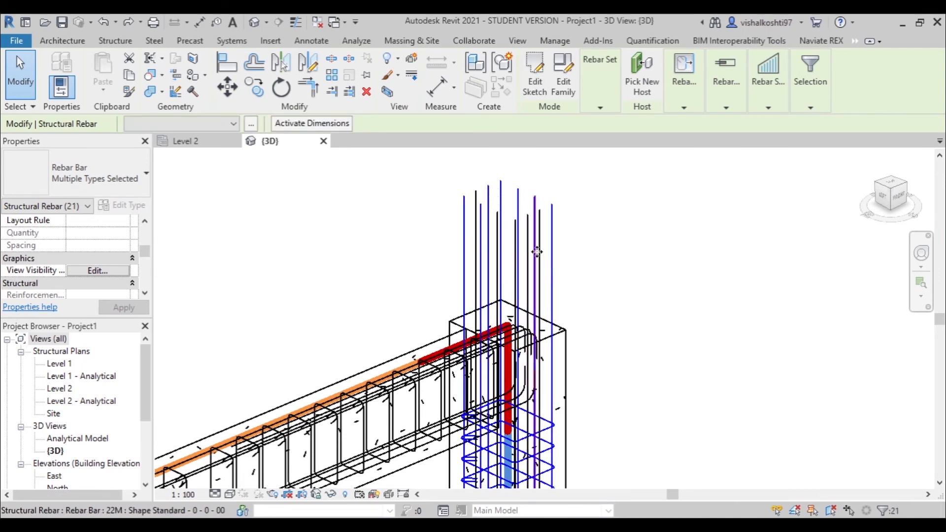
ctrl+click(545, 260)
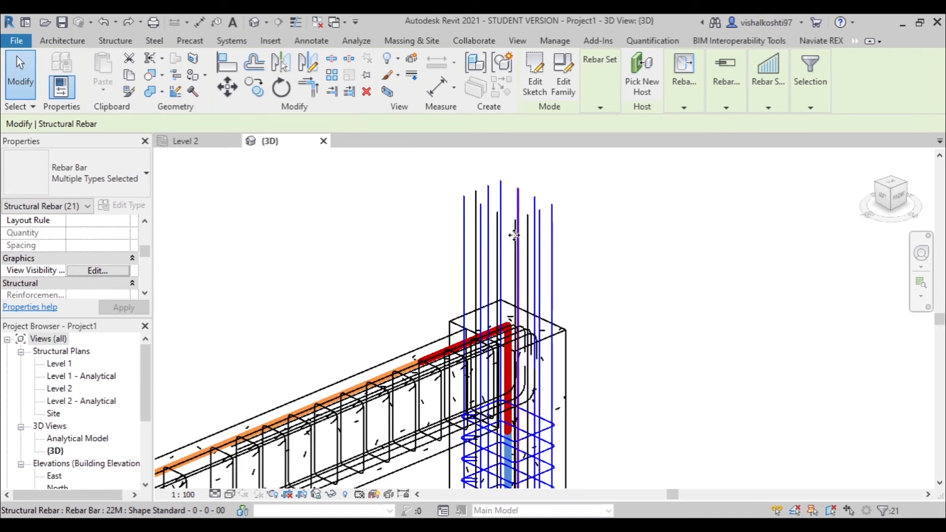
ctrl+click(529, 235)
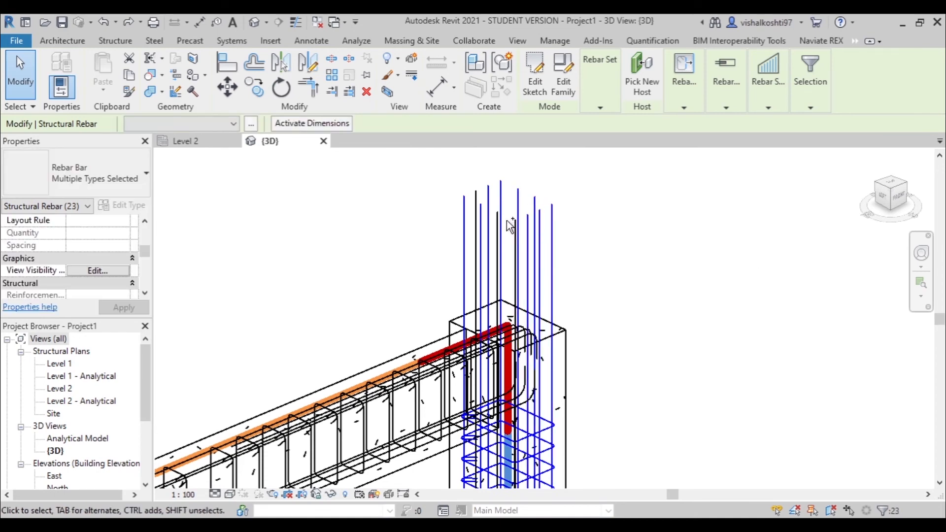
scroll(508, 225, up, 4)
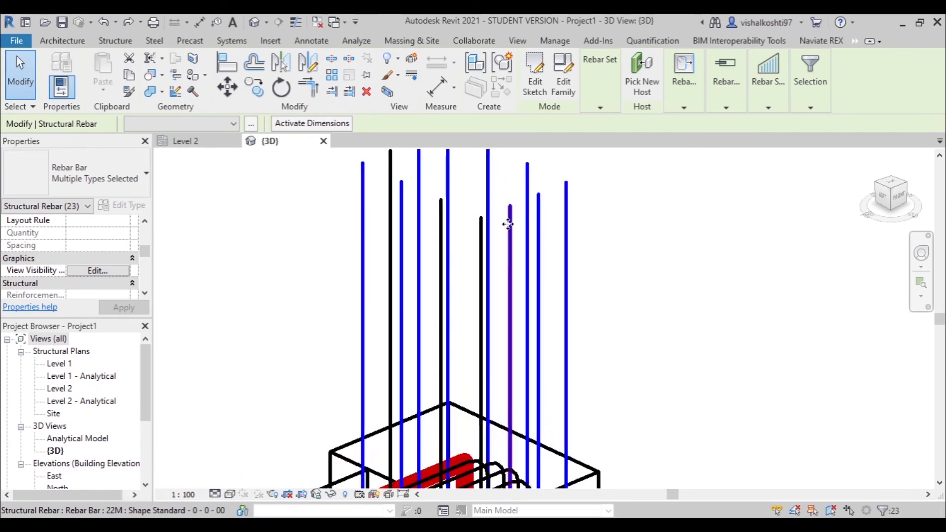
ctrl+click(482, 243)
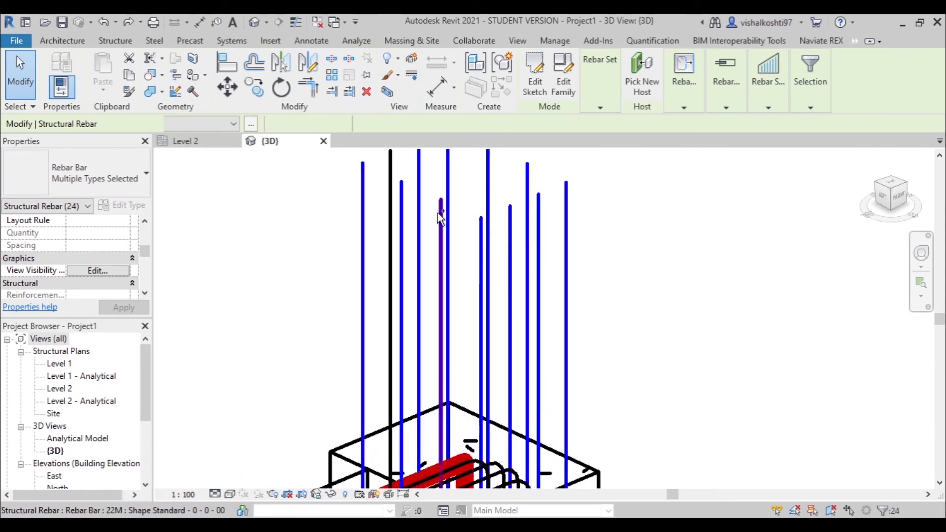
ctrl+click(389, 205)
ctrl+click(488, 186)
scroll(487, 187, down, 3)
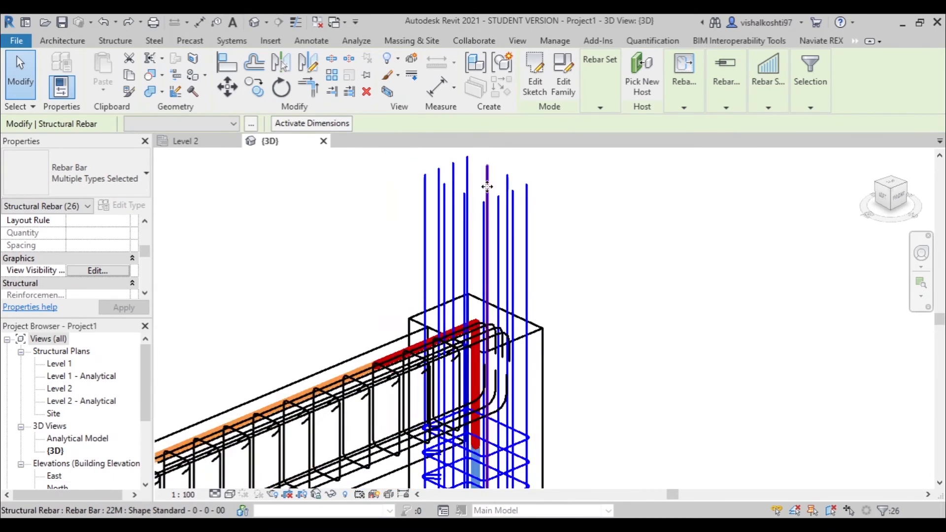
- Show the selected column rebar unobscured in the Analytical Model and {3D} views and in the South, East, North and West elevations
scroll(487, 186, down, 4)
scroll(458, 328, up, 4)
scroll(610, 333, down, 4)
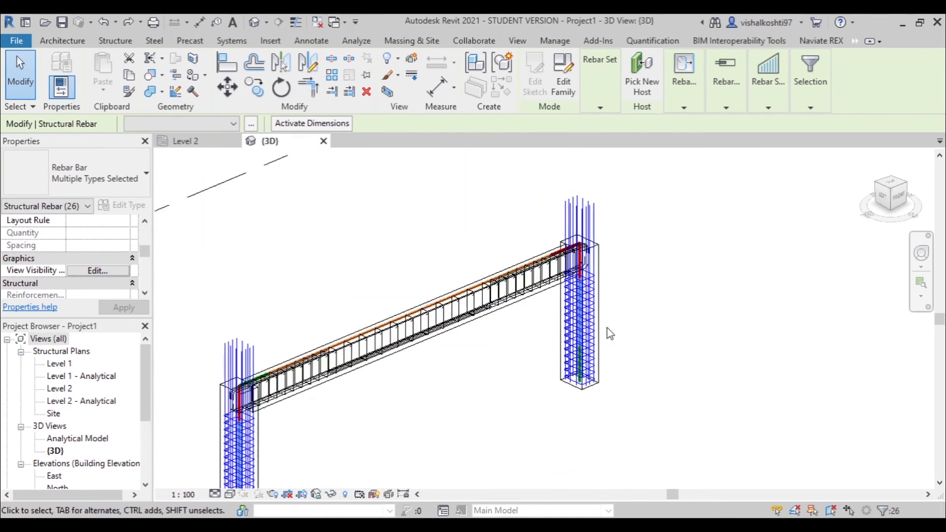
scroll(608, 331, down, 3)
scroll(454, 347, up, 9)
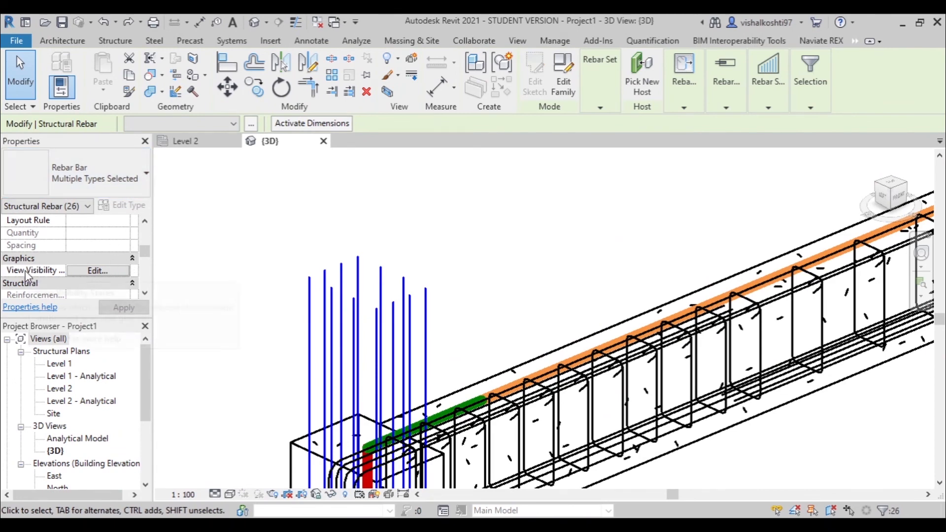
click(76, 270)
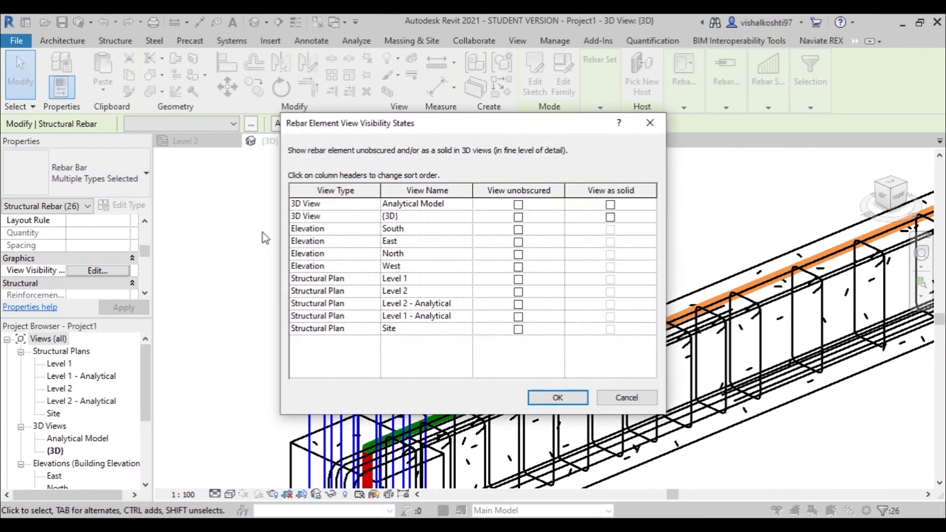
click(518, 205)
click(518, 217)
click(518, 229)
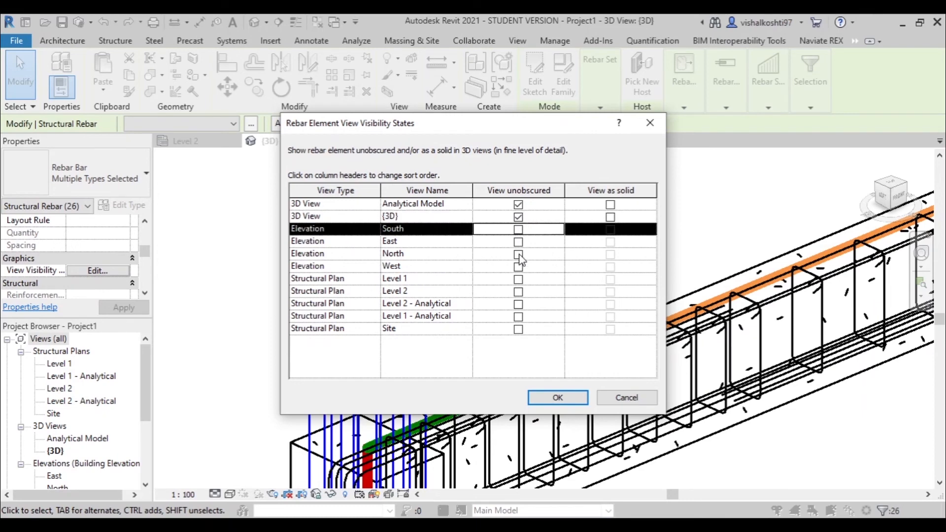
click(518, 241)
click(518, 254)
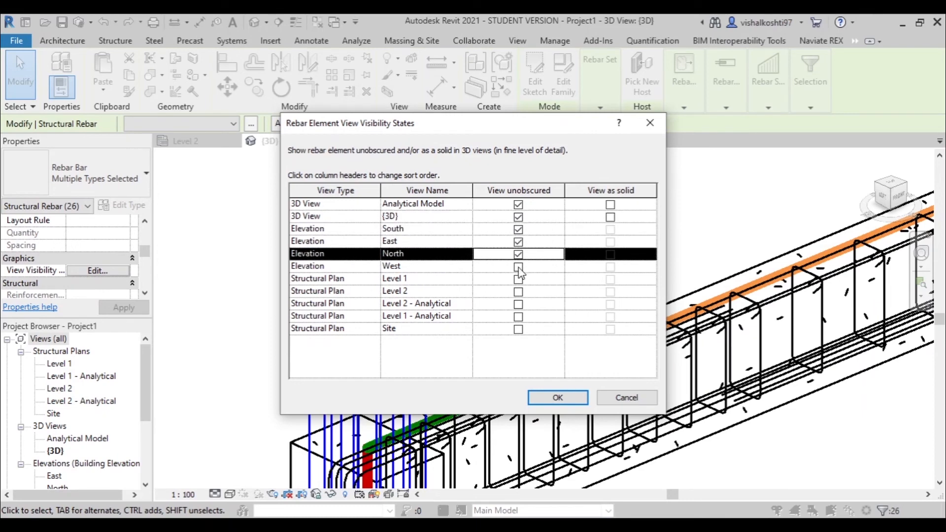
click(519, 267)
- Show the column rebar unobscured in the Level 1, Level 2, Level 2 - Analytical, Level 1 - Analytical and Site structural plans
click(518, 279)
click(518, 291)
click(518, 304)
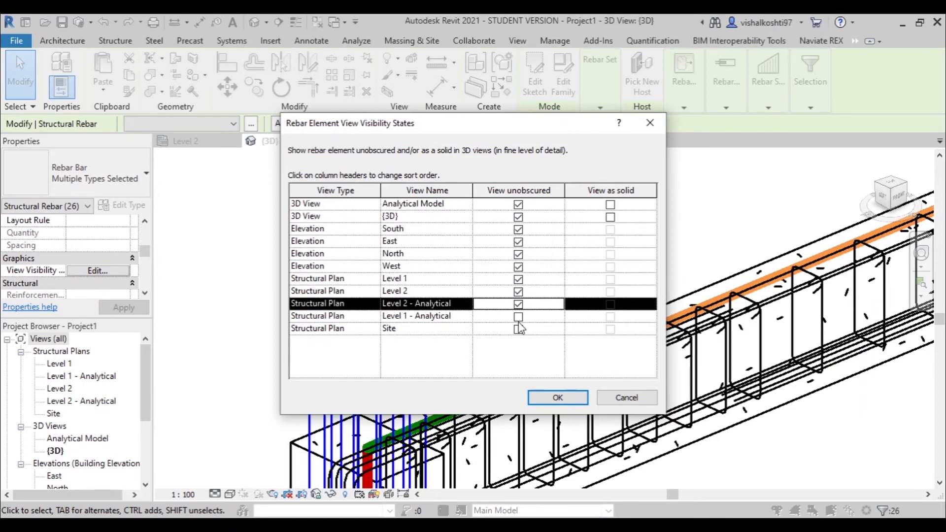
click(519, 316)
click(518, 329)
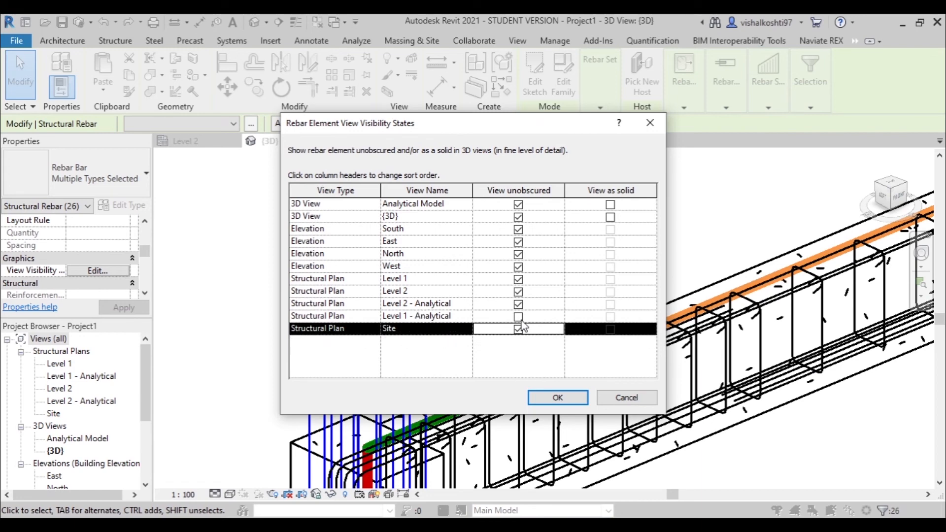
- Show the column rebar as solid in the {3D} and Analytical Model views, apply the visibility states and clear the selection
click(616, 221)
click(610, 205)
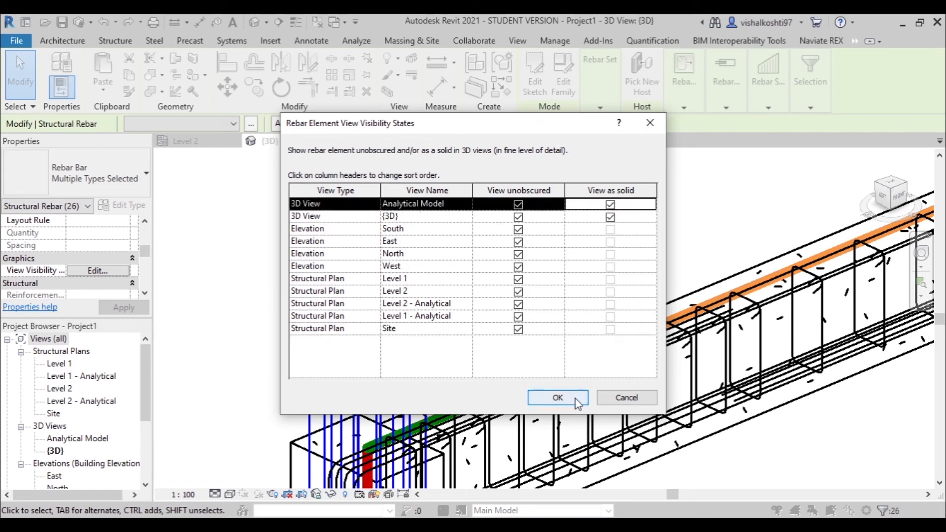
click(558, 398)
click(445, 214)
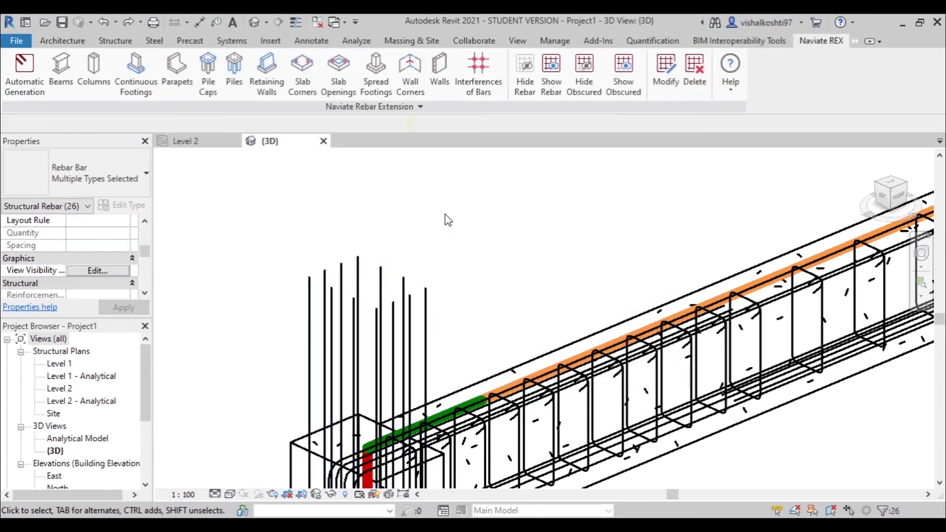
- Try the Consistent Colors and Shaded visual styles on the 3D view of the reinforced beam and columns
scroll(445, 214, down, 2)
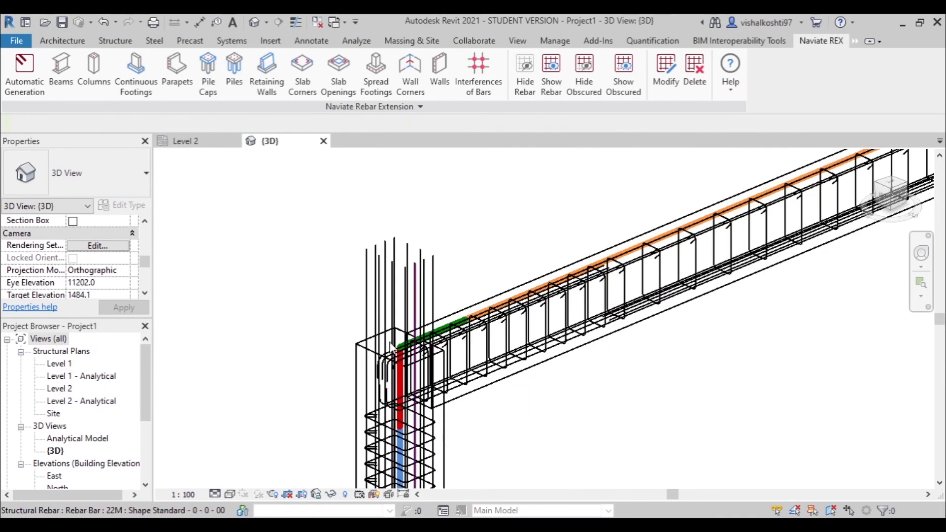
click(232, 493)
click(259, 463)
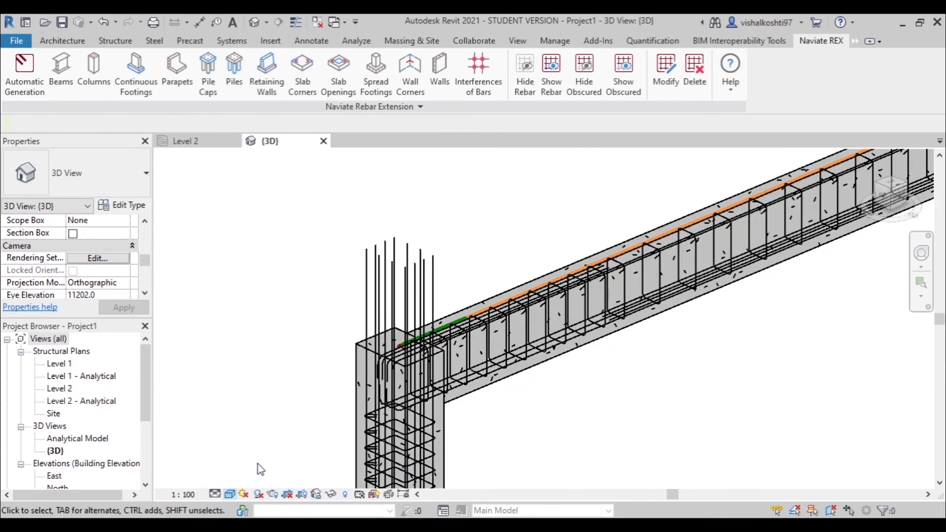
scroll(356, 365, down, 5)
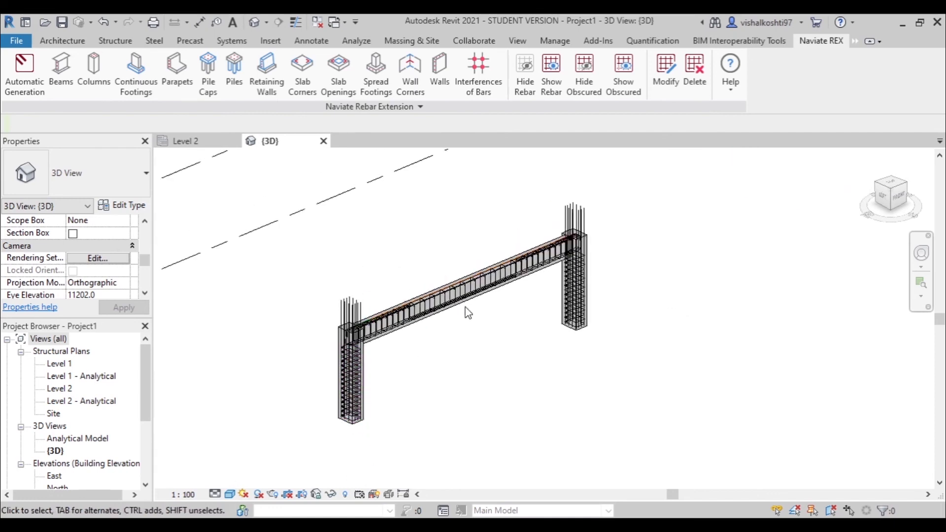
scroll(495, 260, up, 3)
scroll(641, 315, down, 2)
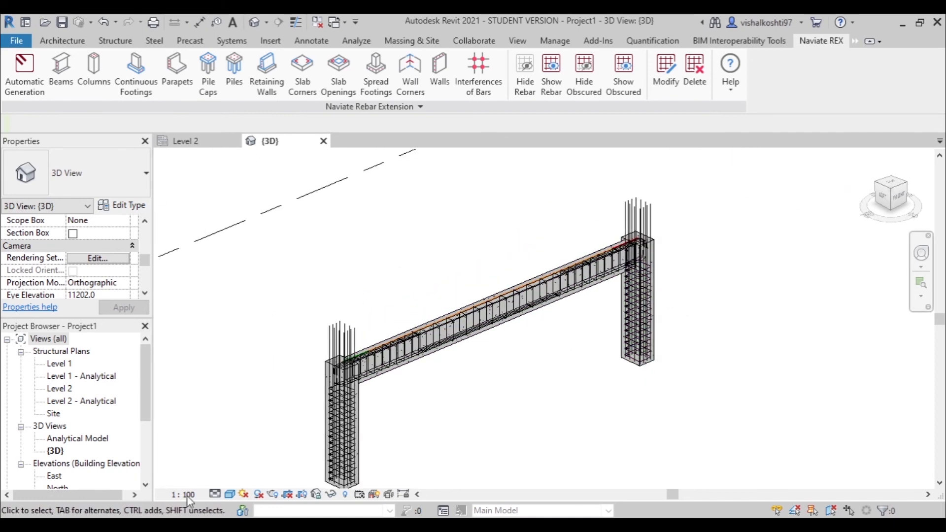
click(230, 494)
click(252, 450)
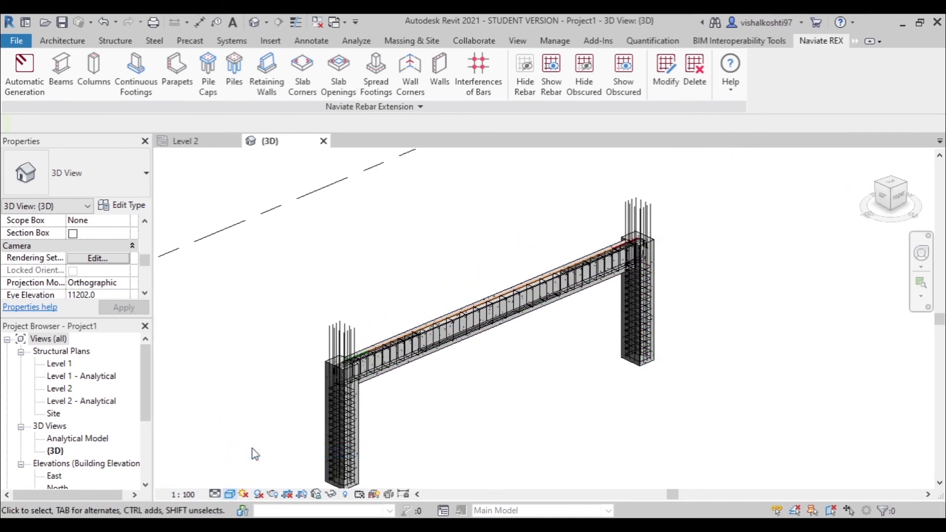
scroll(353, 363, up, 3)
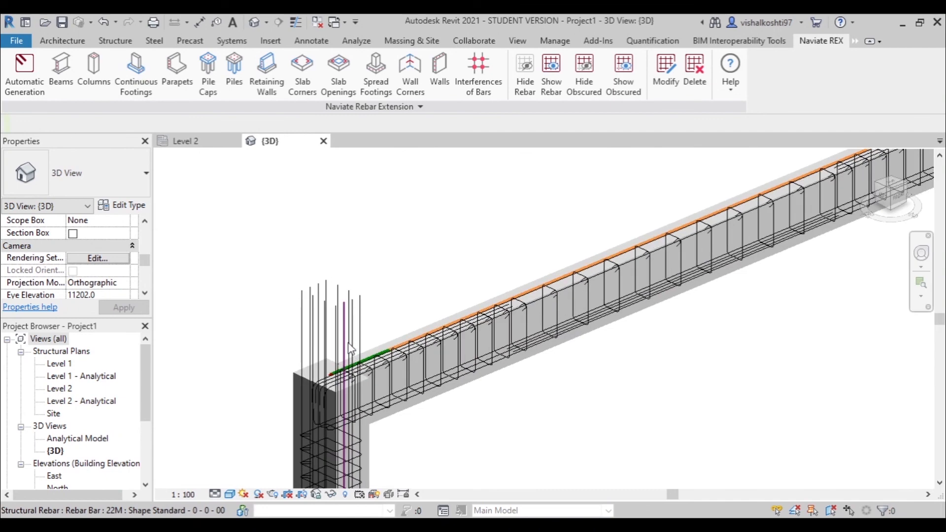
- Set the 3D view's visual style to Realistic
click(230, 495)
click(241, 481)
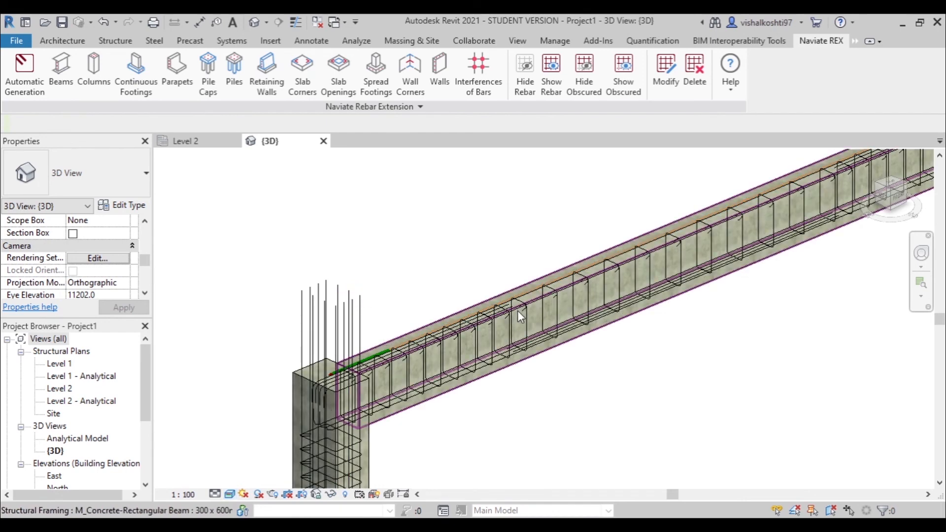
scroll(439, 361, up, 4)
scroll(353, 216, down, 5)
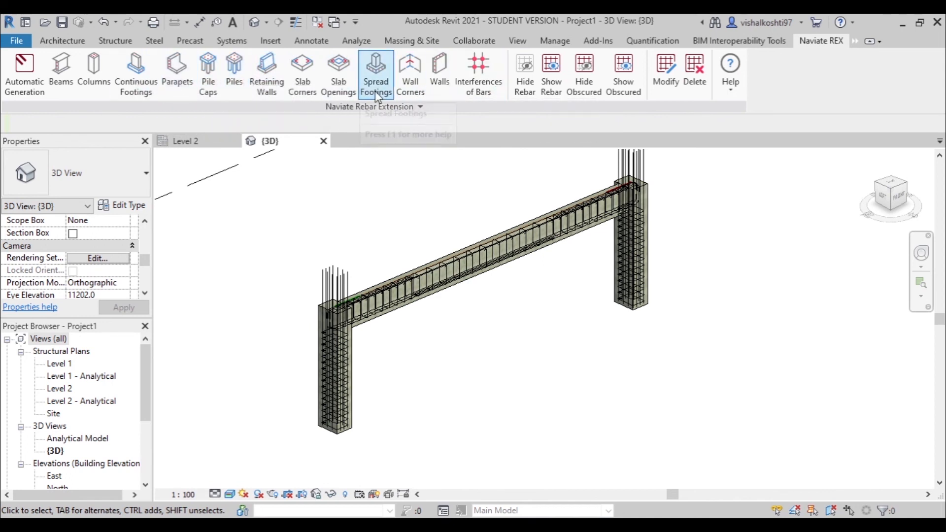
- Select the 10M stirrup set at the beam's end beside the near column and activate its dimensions
scroll(345, 307, up, 5)
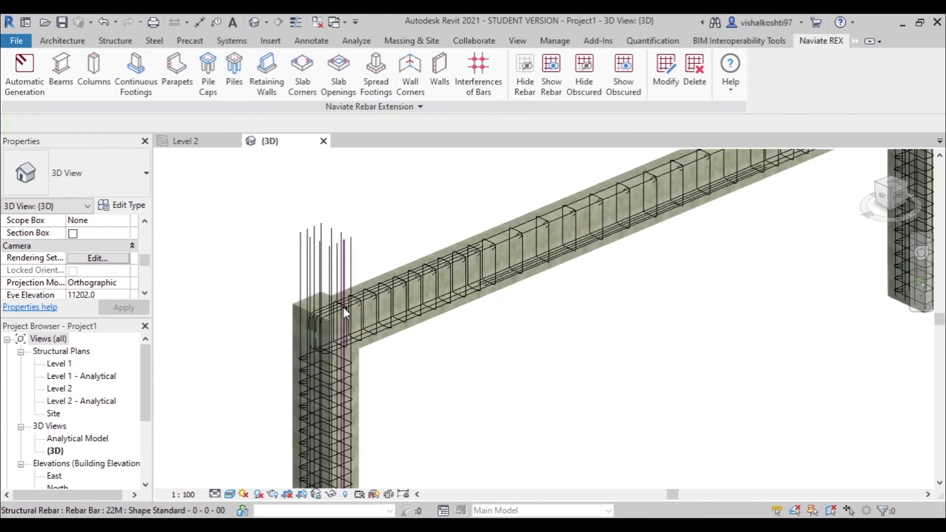
scroll(343, 306, up, 5)
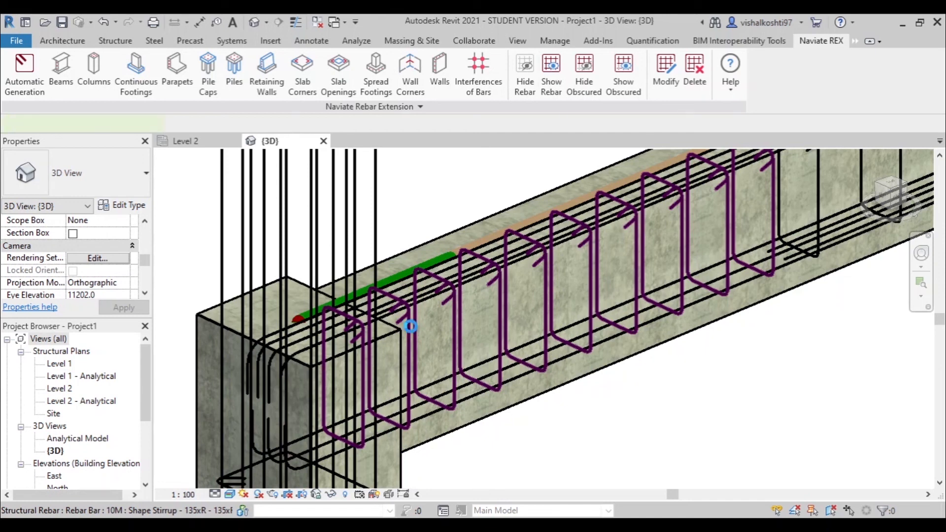
click(410, 326)
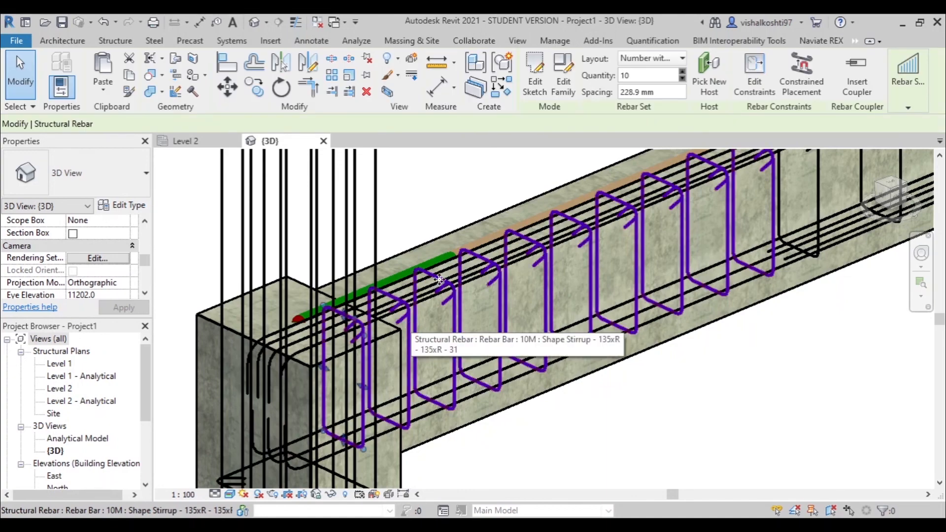
scroll(485, 347, down, 2)
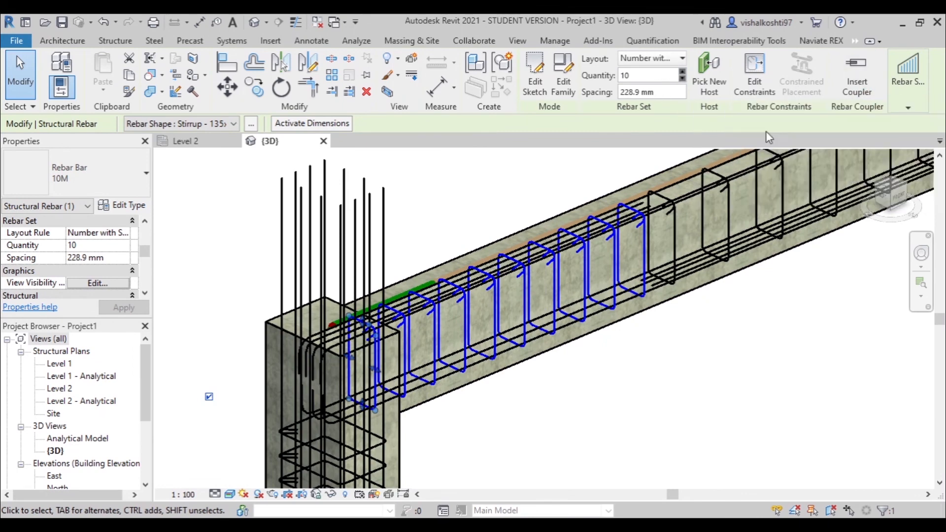
scroll(363, 261, down, 3)
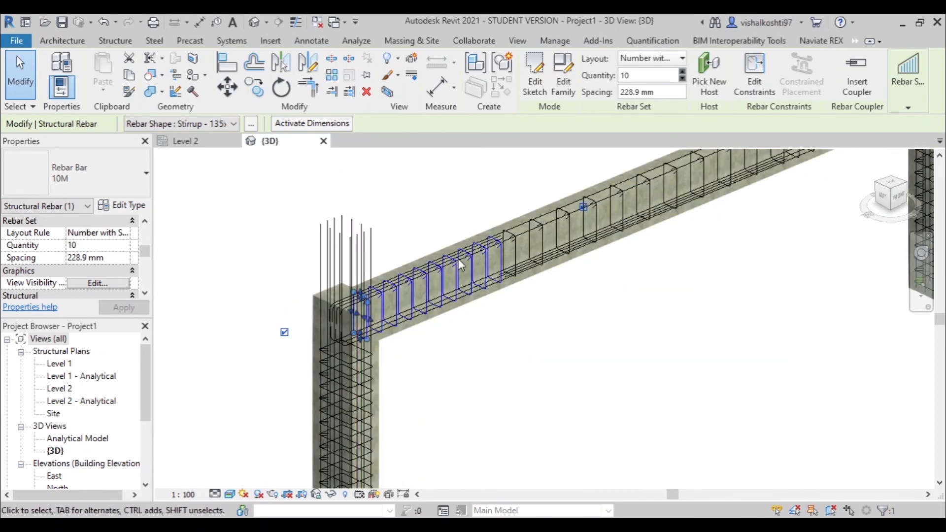
click(287, 120)
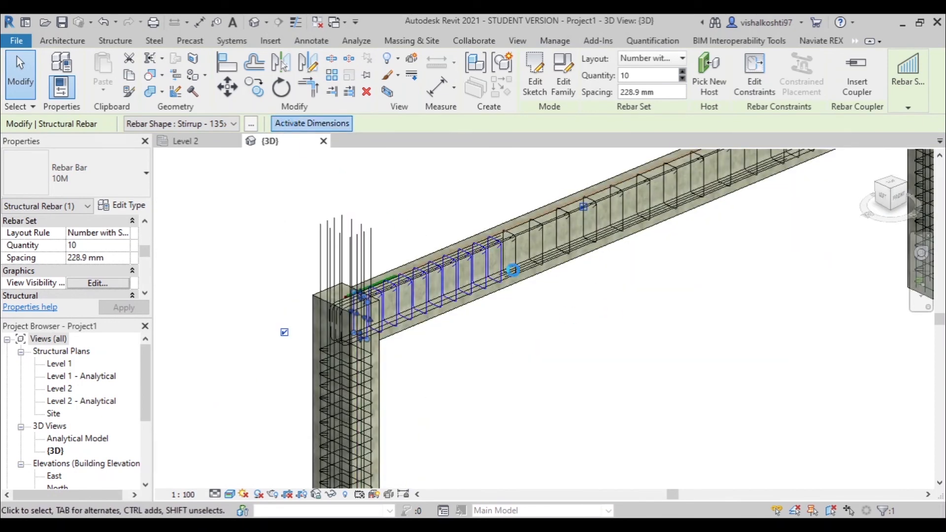
scroll(391, 393, down, 5)
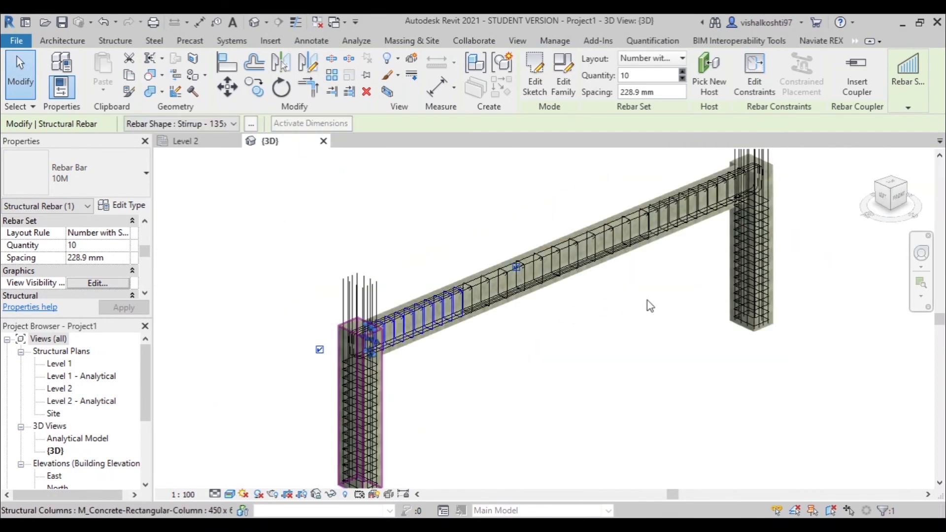
scroll(617, 320, down, 2)
scroll(632, 309, up, 4)
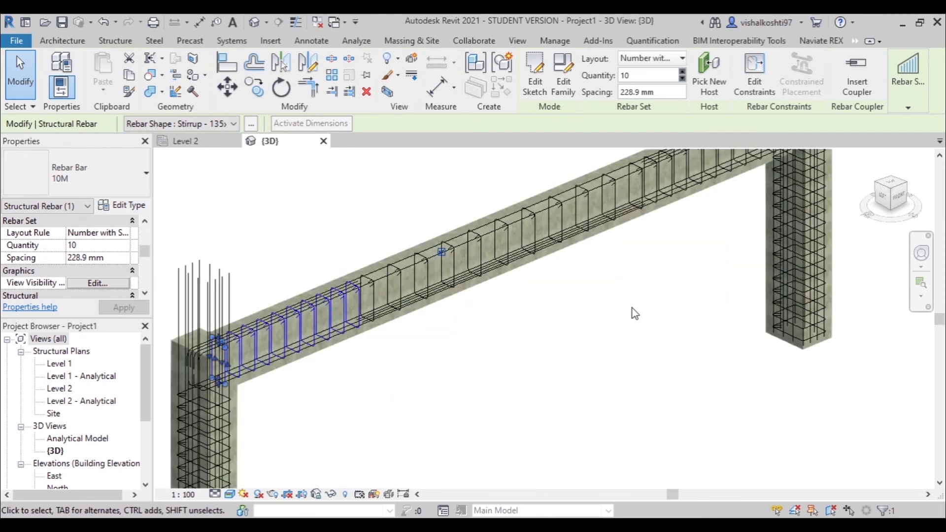